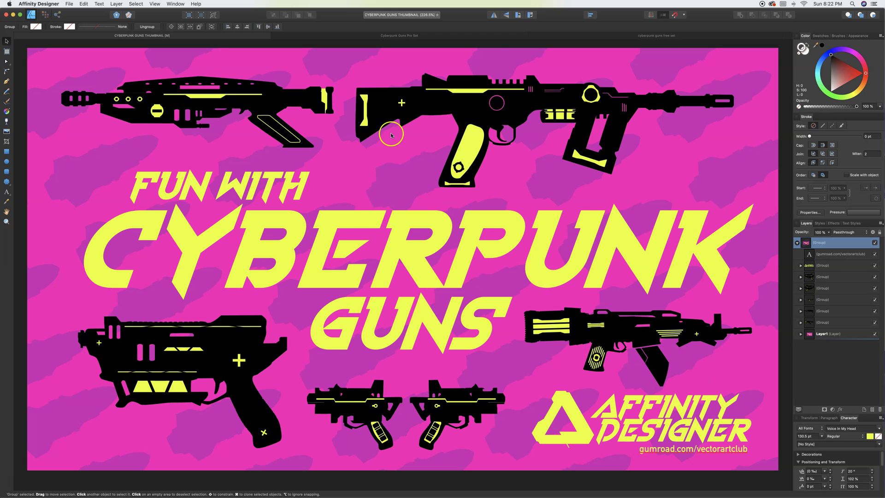
Review the Cyberpunk Guns Pro Set and free set documents and their listings on the Gumroad store page
left_click(427, 36)
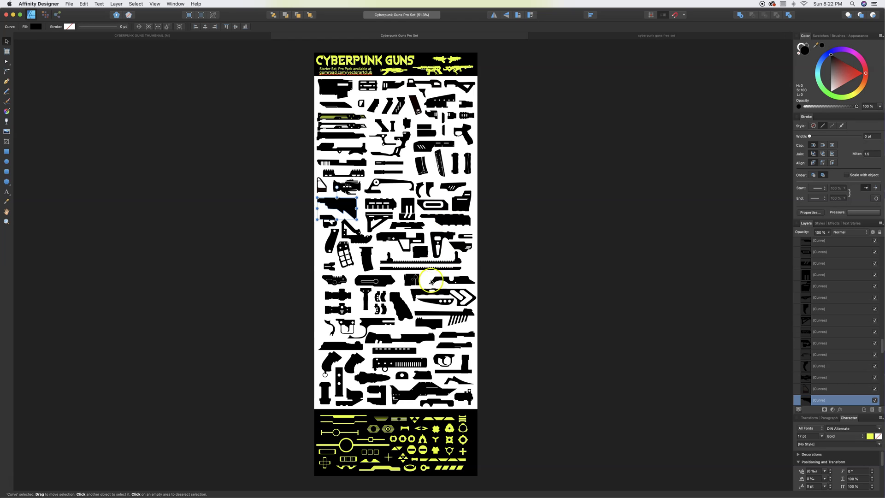
left_click(417, 149)
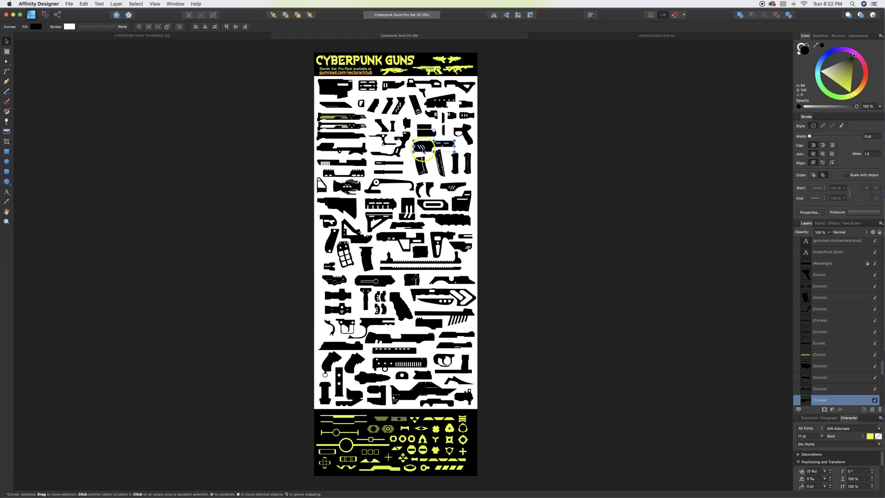
mouse_move(430, 145)
left_mouse_down()
mouse_move(416, 163)
mouse_move(426, 147)
left_mouse_up()
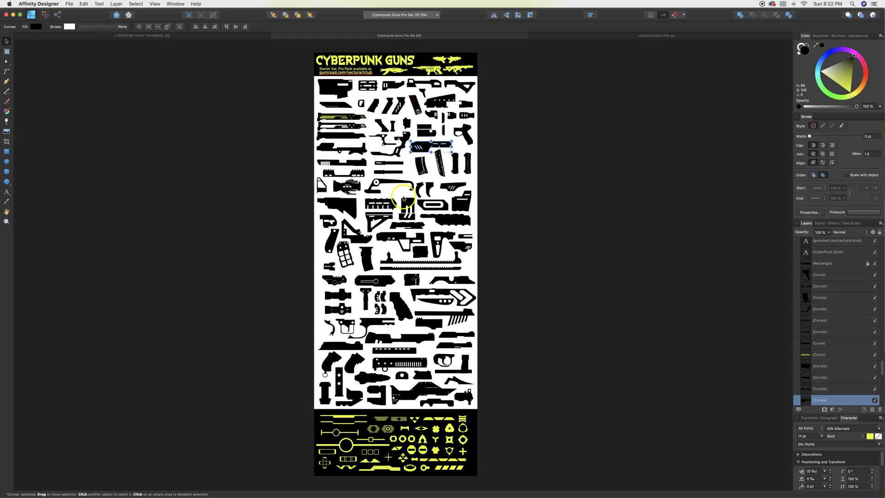
left_click(611, 36)
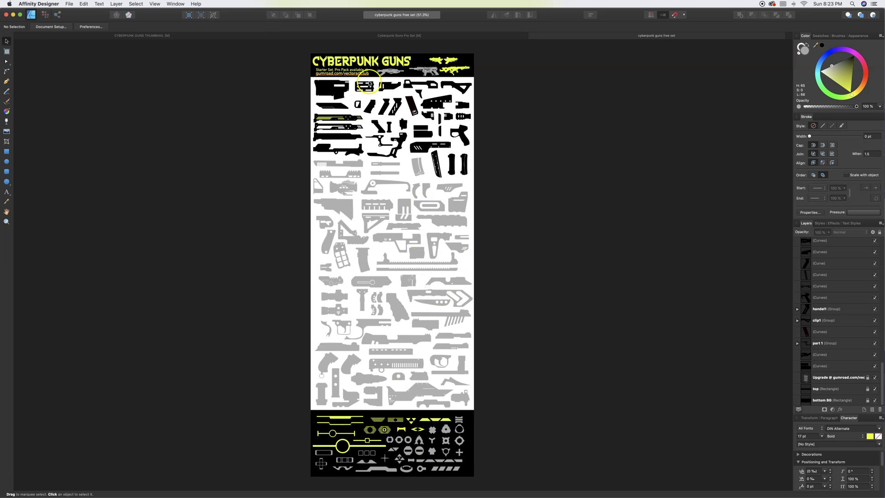
left_click(389, 37)
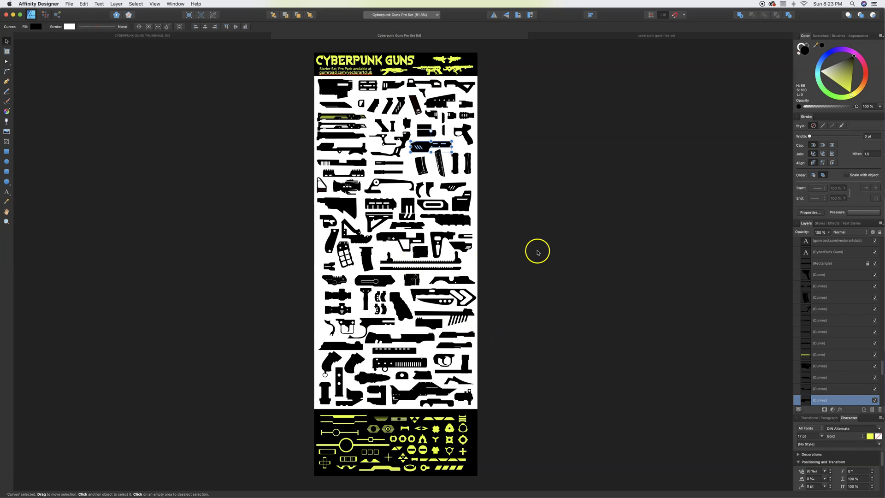
left_click(682, 38)
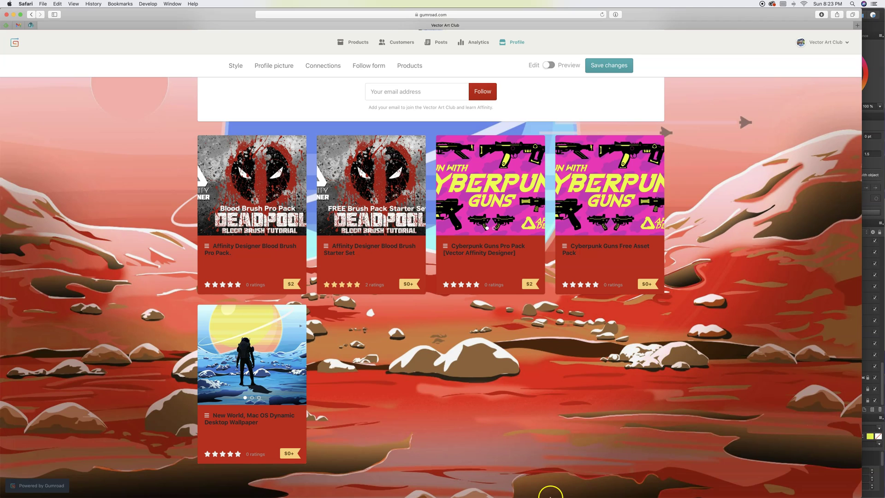
mouse_move(546, 497)
left_click(486, 476)
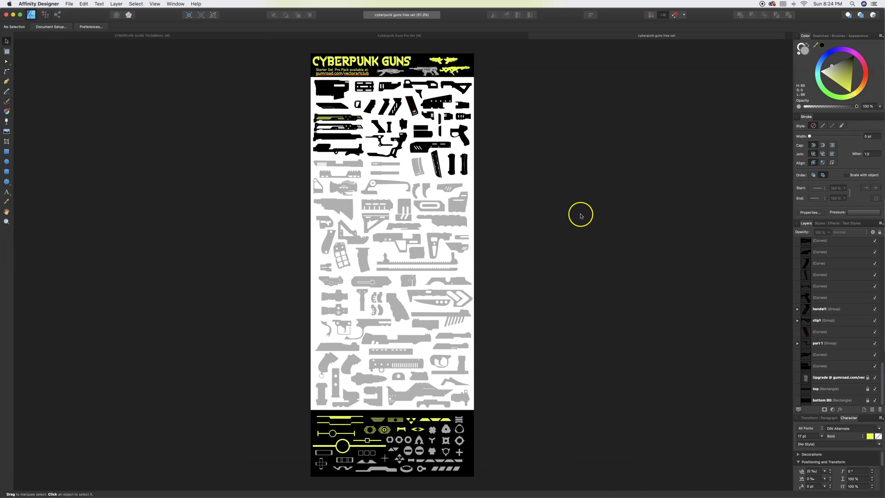
Draw a wide landscape artboard on the empty canvas beside the free gun parts sheet
scroll(580, 216, "right", 5)
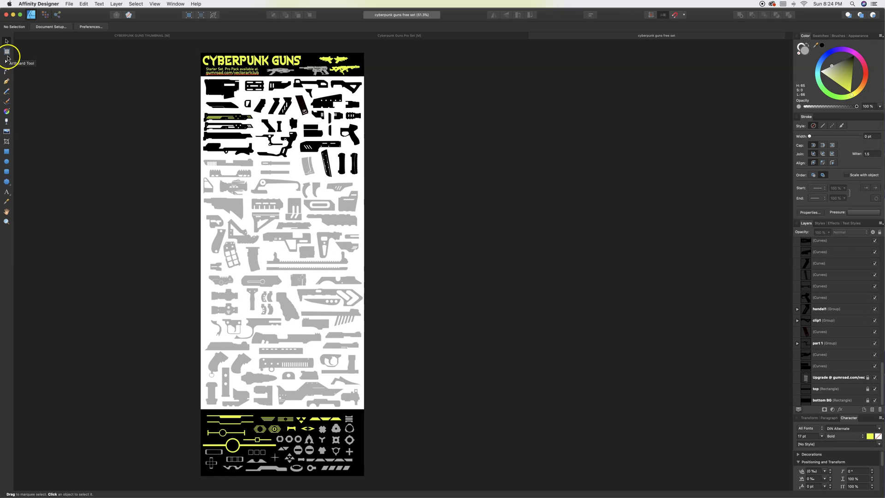
left_click(7, 50)
left_click_drag(395, 150, 736, 323)
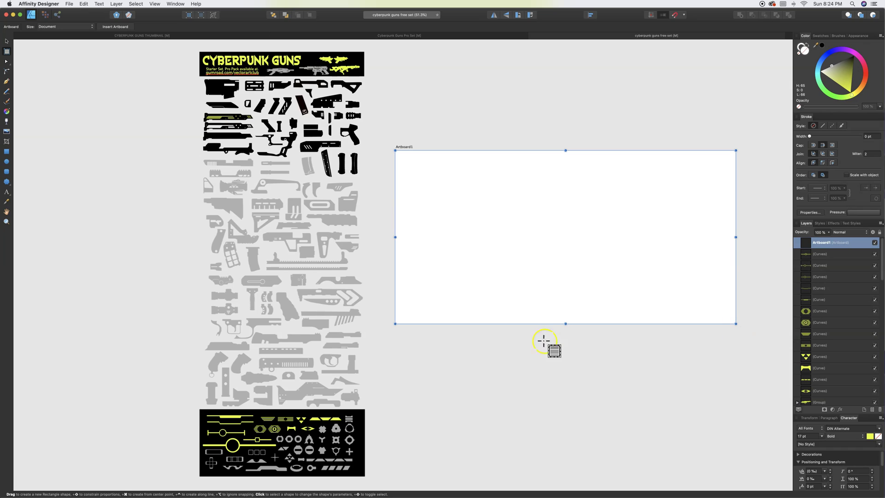
Rename the new artboard as Guns
left_click(842, 246)
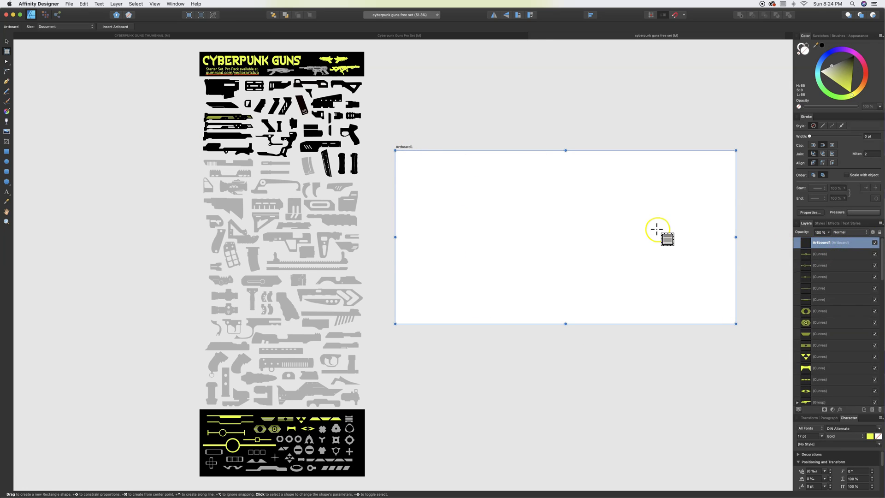
left_click(826, 243)
double_click(825, 243)
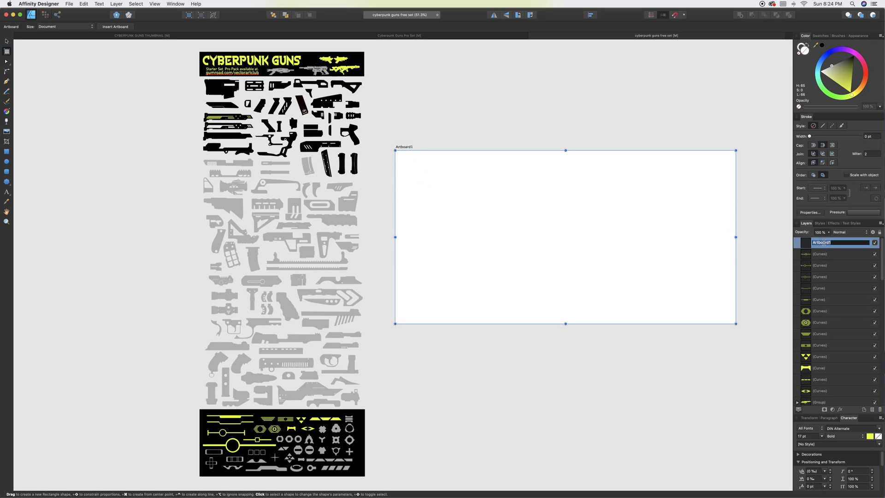
type("Guns")
key("Return")
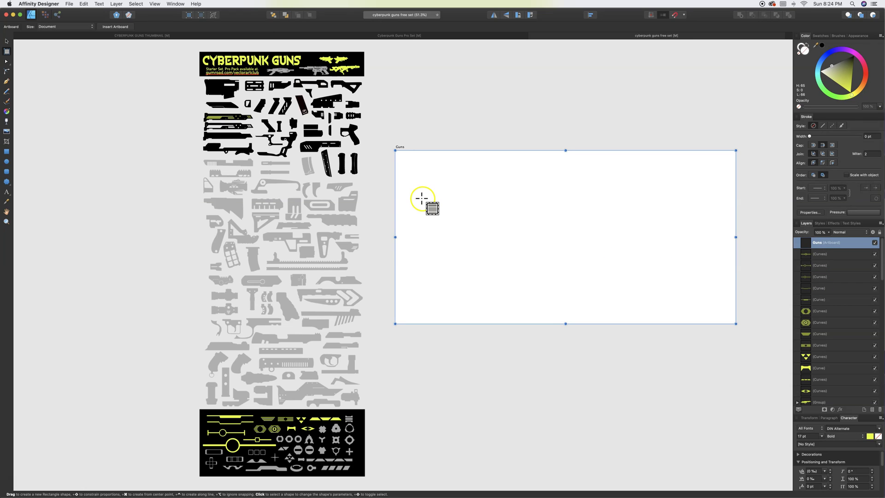
Copy the slanted body part with a row of holes and the small part below it from the sheet onto the Guns artboard
left_click(6, 42)
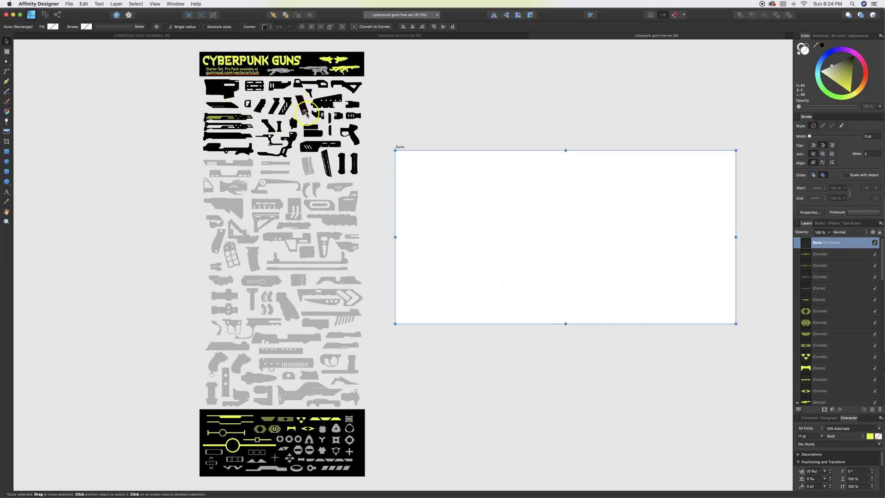
left_click(325, 102)
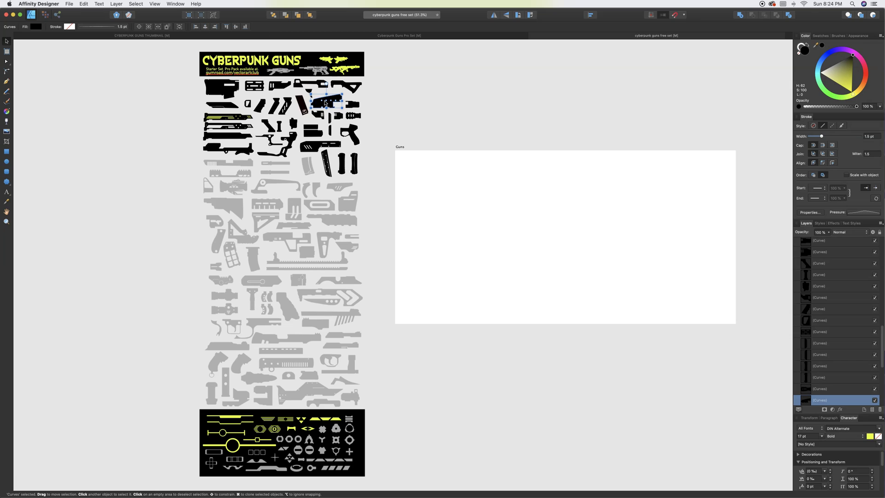
left_click_drag(325, 103, 582, 218)
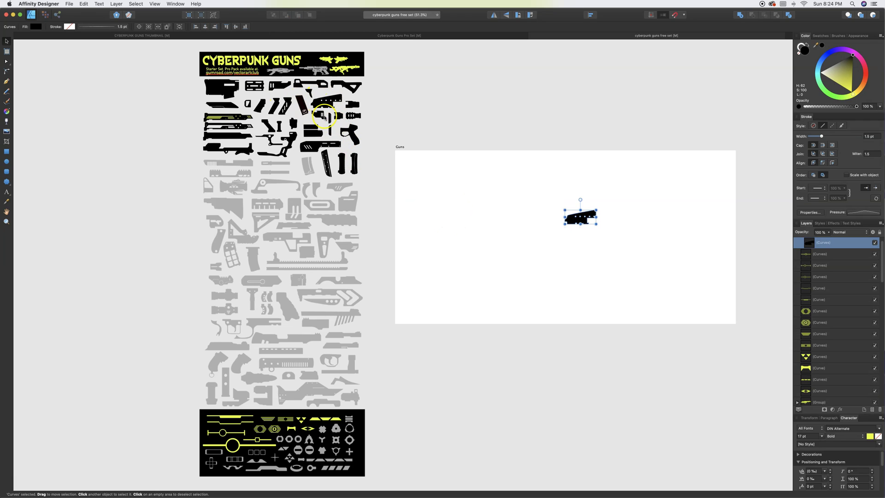
left_click_drag(322, 115, 520, 205)
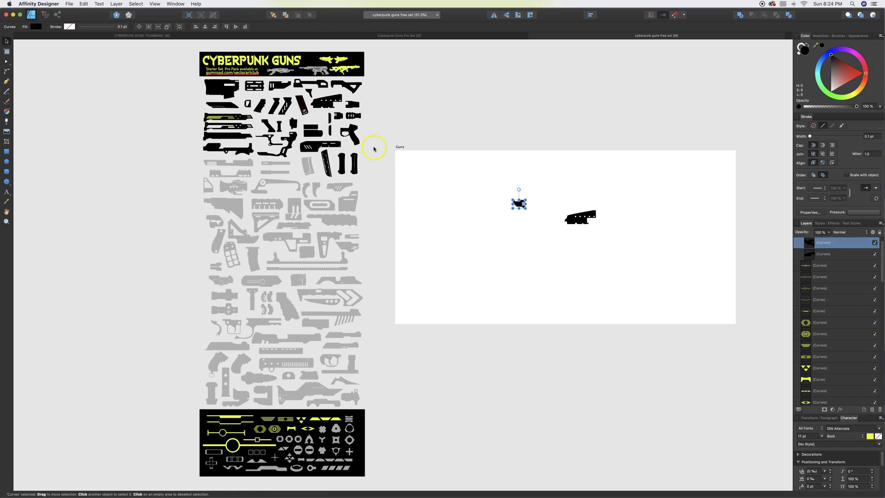
key("super+z")
left_click_drag(321, 116, 536, 206)
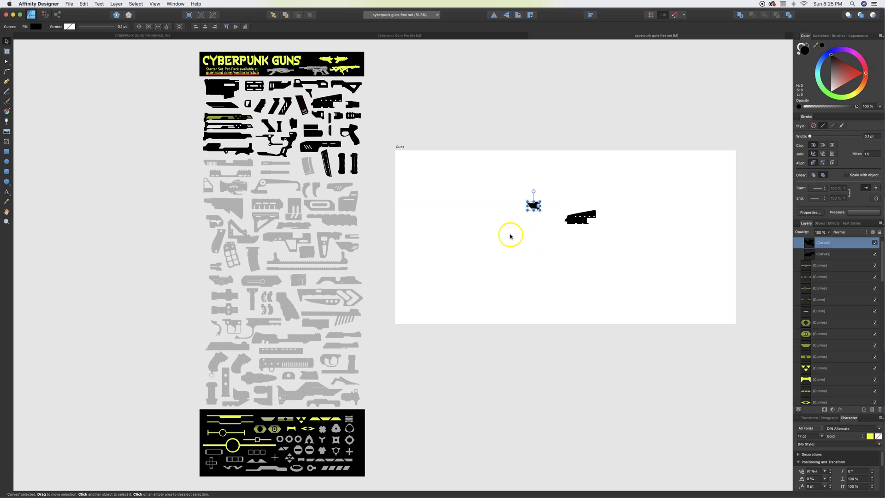
Reposition the two black parts on the artboard, with the small one above and apart from the slanted body part
left_click_drag(503, 177, 684, 270)
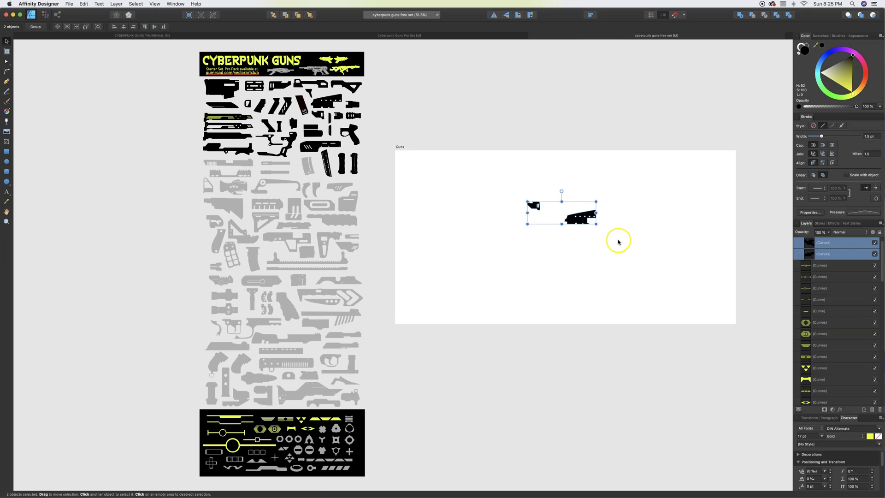
left_click(592, 246)
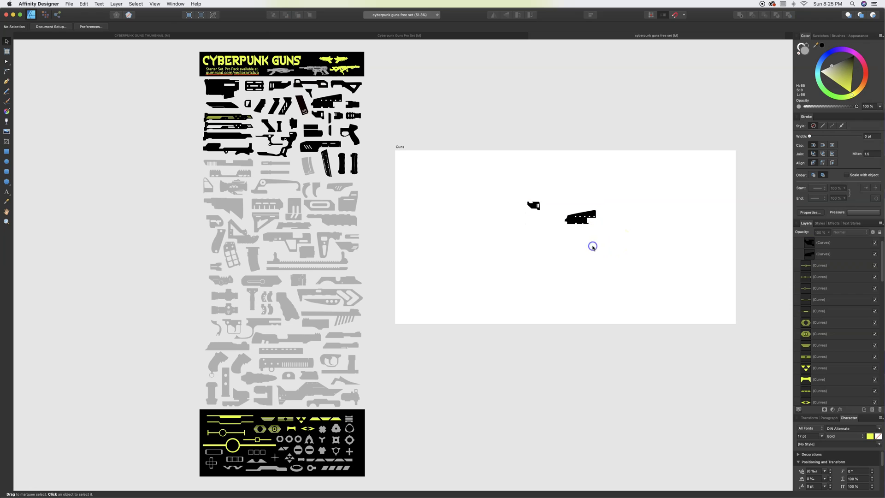
left_click_drag(580, 218, 497, 187)
left_click_drag(557, 201, 556, 212)
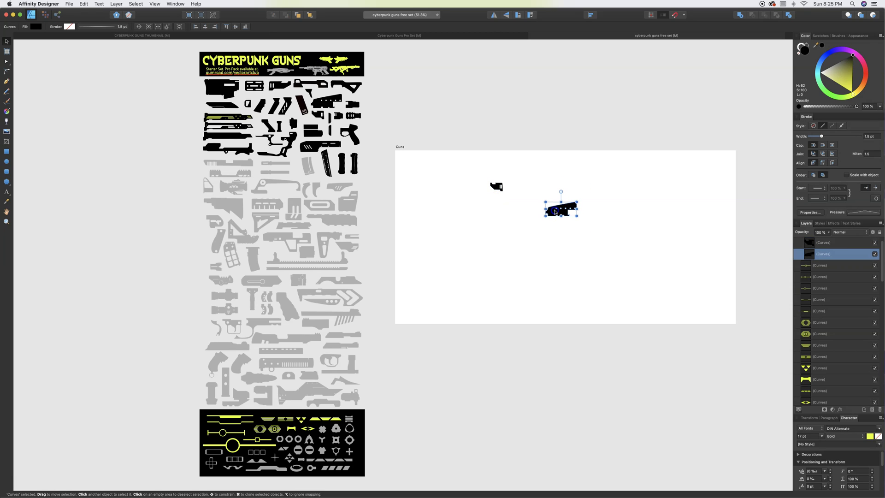
Copy the lower yellow gun group from the sheet's header onto the artboard and enlarge it below the black parts
left_click(344, 64)
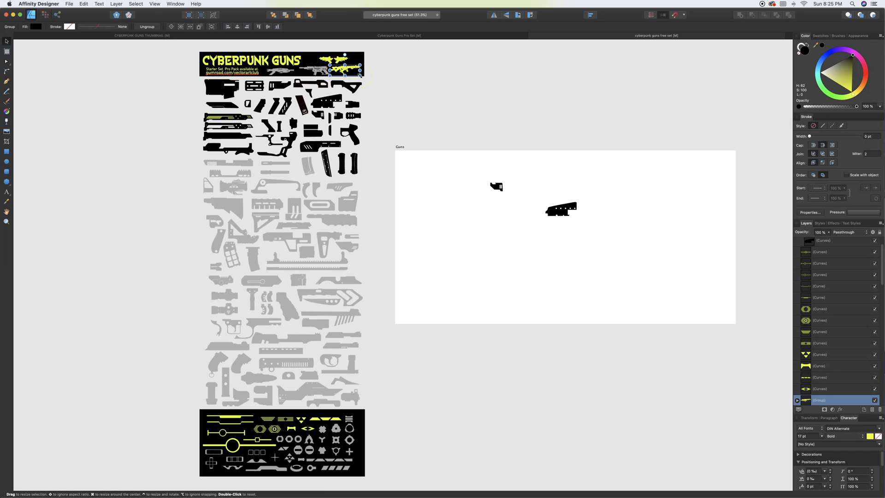
left_click(349, 72)
left_click_drag(346, 72, 695, 325)
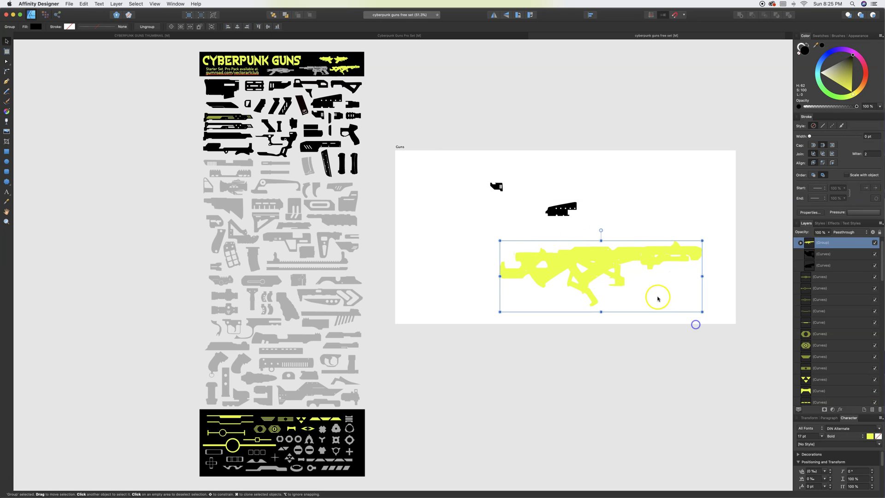
left_click_drag(613, 263, 600, 253)
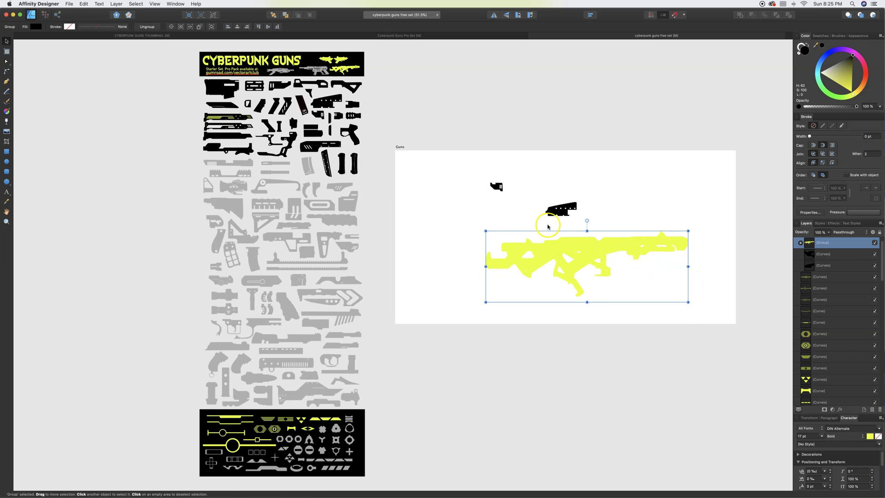
Expand the yellow gun group's layers and pull its individual pieces apart across the artboard
left_click(801, 243)
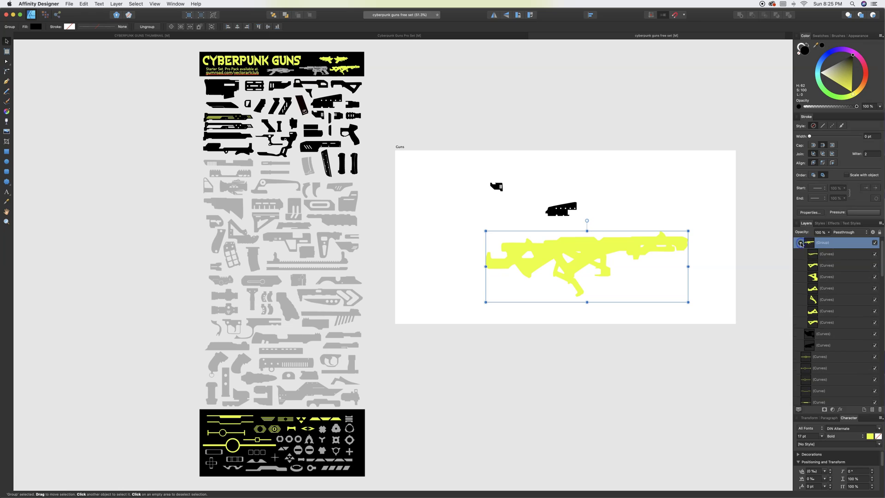
left_click(826, 253)
left_click_drag(631, 245, 655, 211)
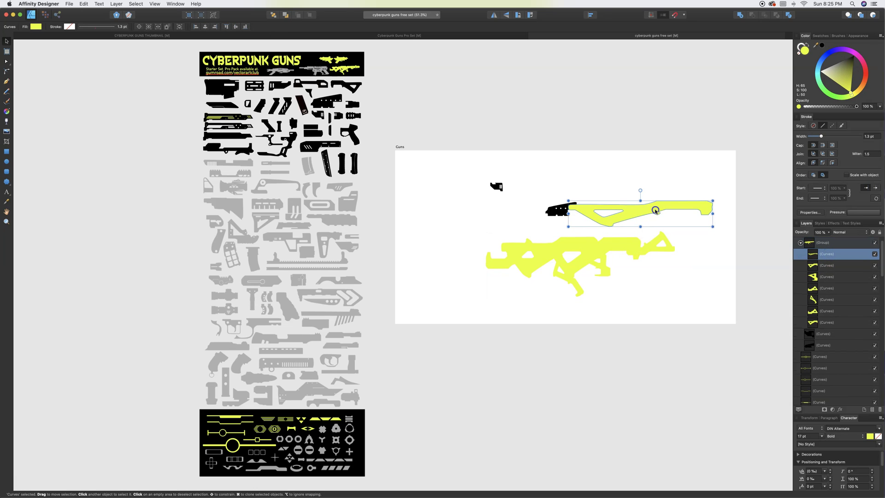
left_click_drag(613, 252, 501, 219)
left_click_drag(577, 243, 689, 283)
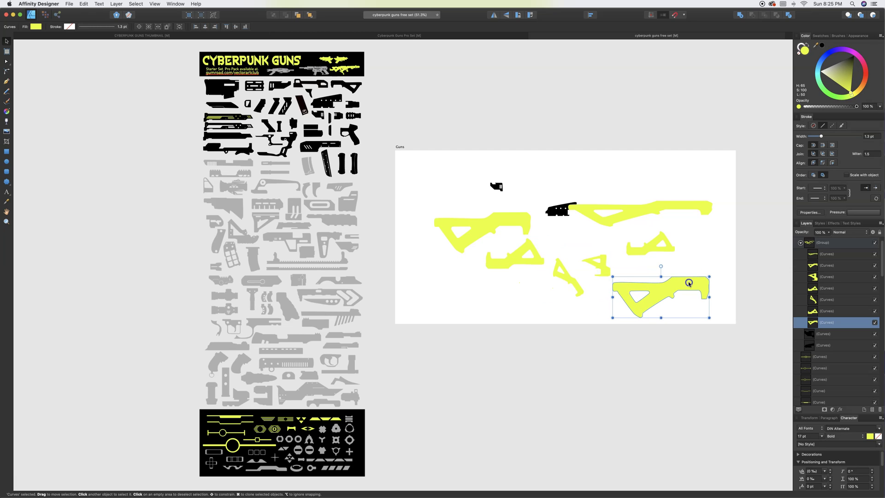
Delete the separated yellow gun group from the artboard, leaving the two black parts
left_click(339, 90)
left_click_drag(343, 86, 342, 87)
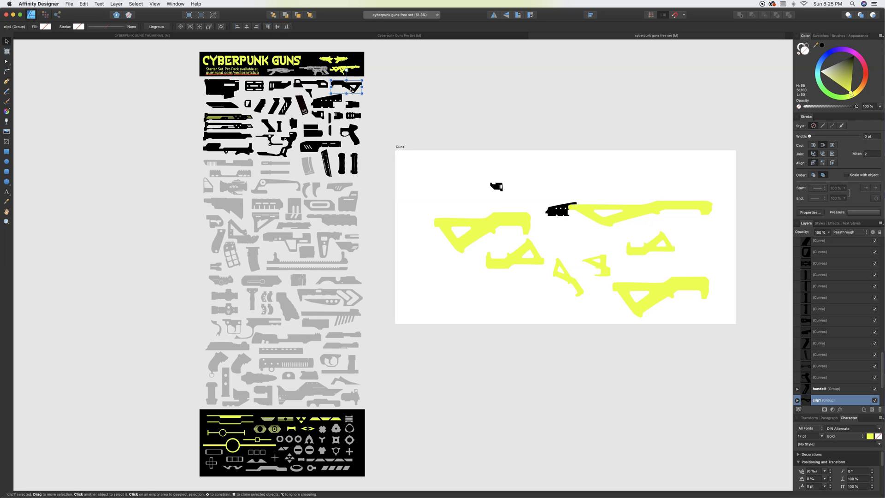
left_click(495, 222)
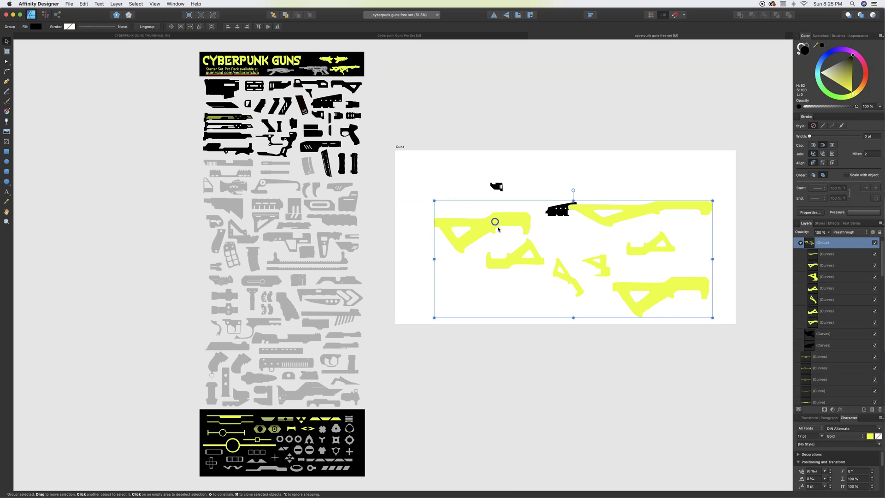
key("Delete")
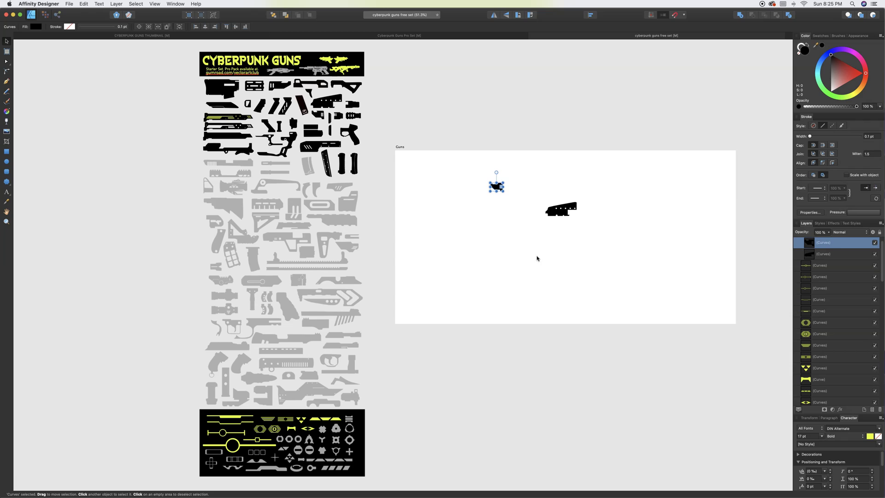
left_click(636, 259)
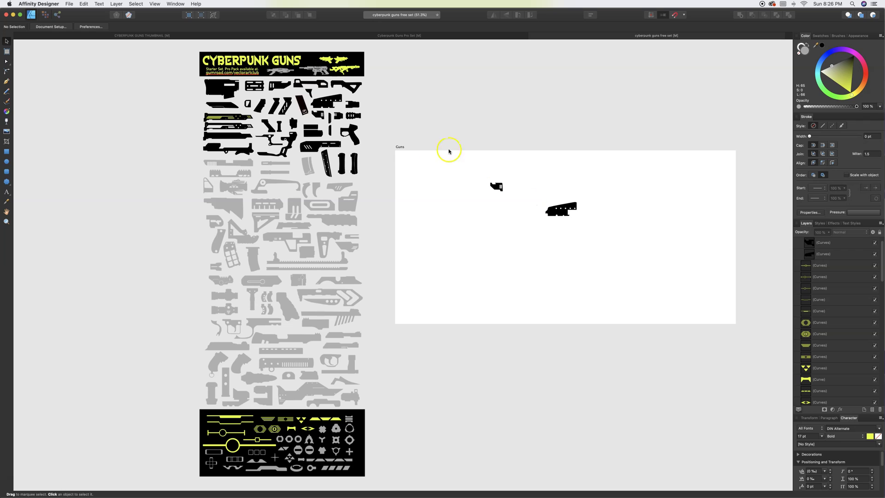
Enlarge both black parts on the artboard and place the smaller one against the narrow end of the slanted body
left_click(216, 91)
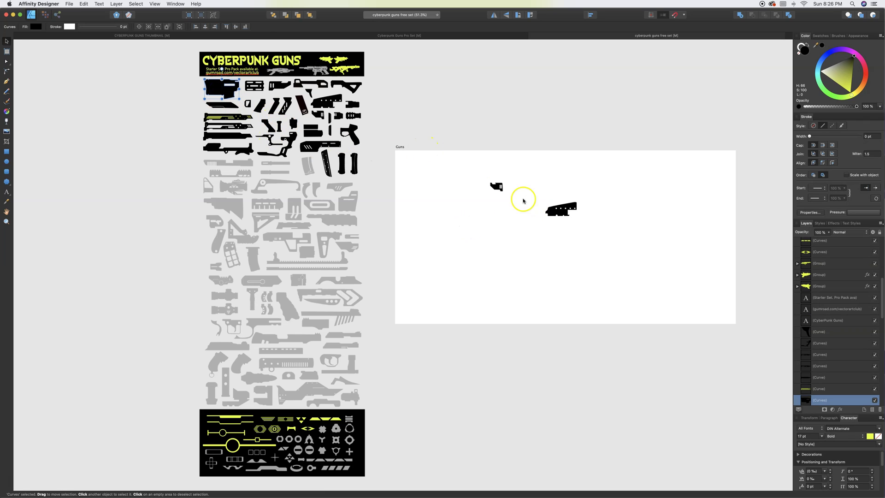
left_click(557, 212)
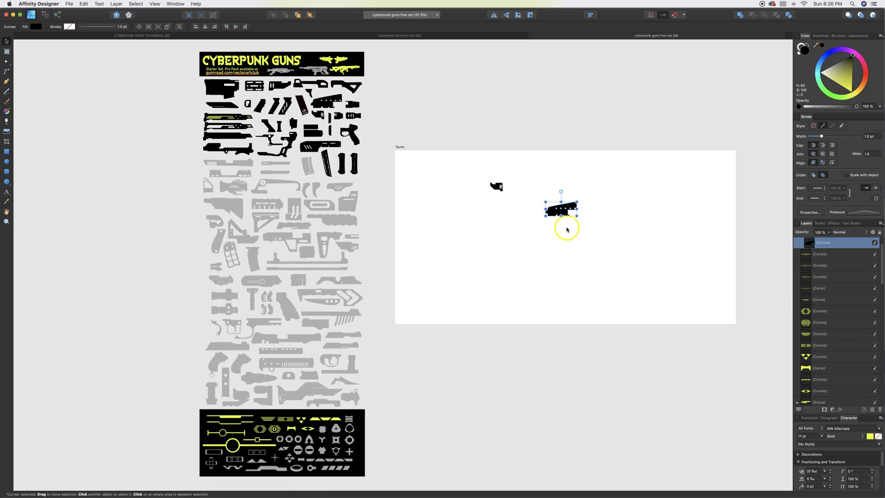
left_click_drag(577, 215, 605, 236)
left_click_drag(501, 189, 551, 223)
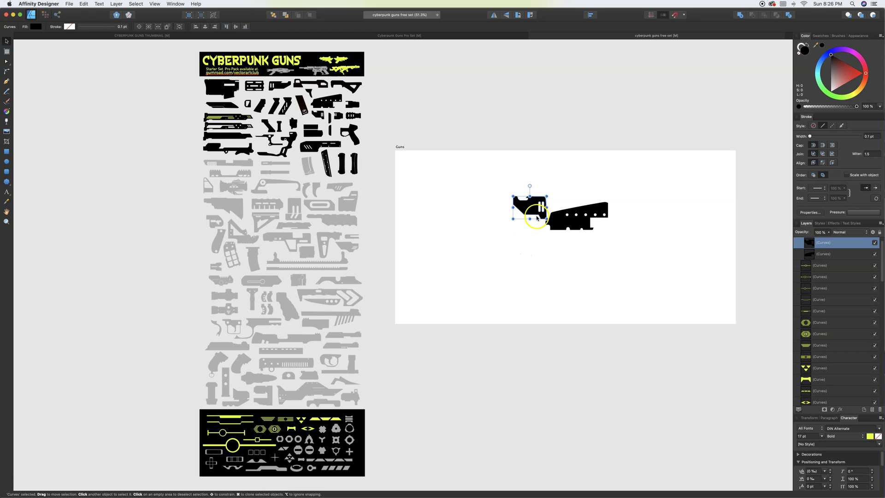
Flip the smaller slotted part horizontally and fit it against the narrow end of the slanted body
right_click(527, 211)
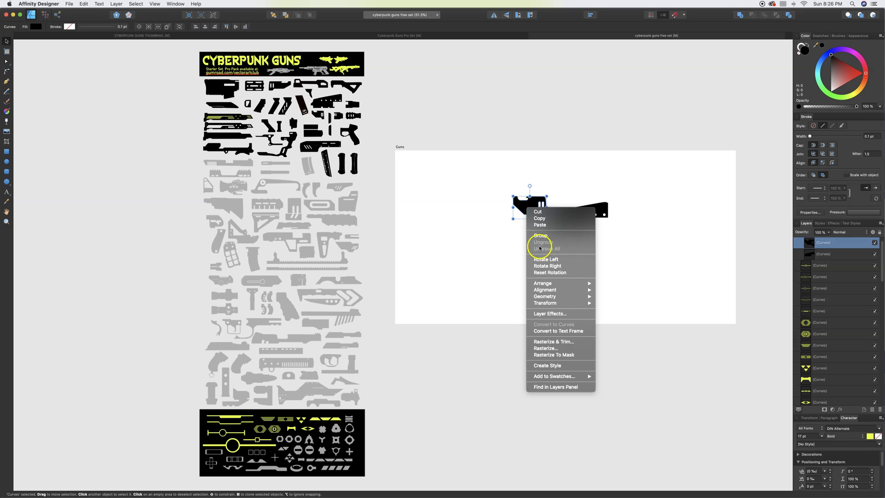
mouse_move(561, 303)
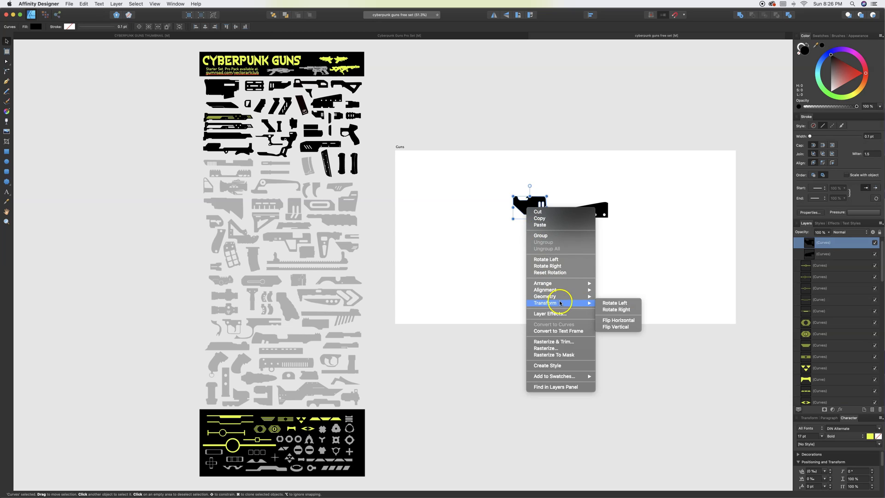
left_click(636, 321)
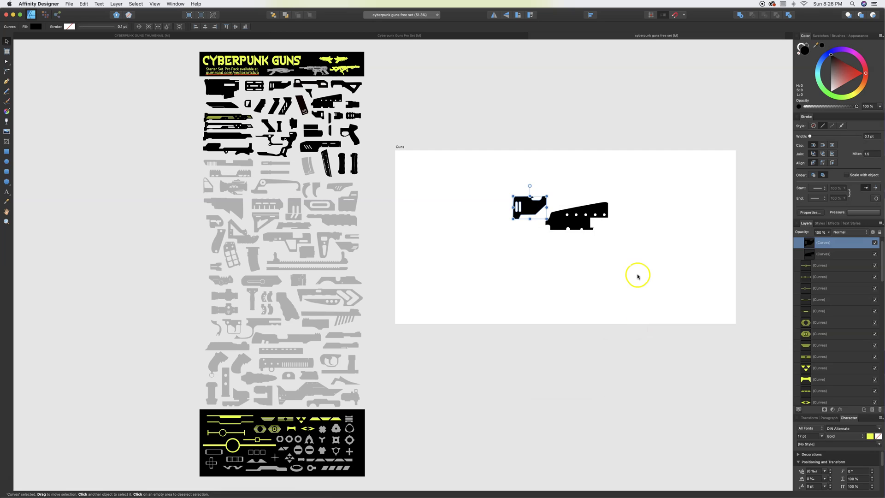
left_click(575, 266)
left_click_drag(533, 207, 544, 218)
left_click(540, 228)
left_click(625, 251)
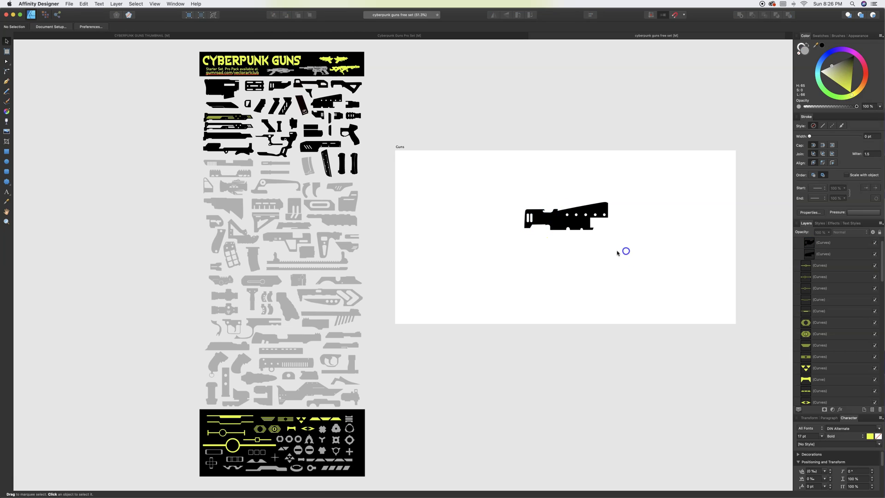
Duplicate the slanted body, rotate the copy 180° and flip it horizontally, and align it as a mirror image beneath the original
left_click(581, 225)
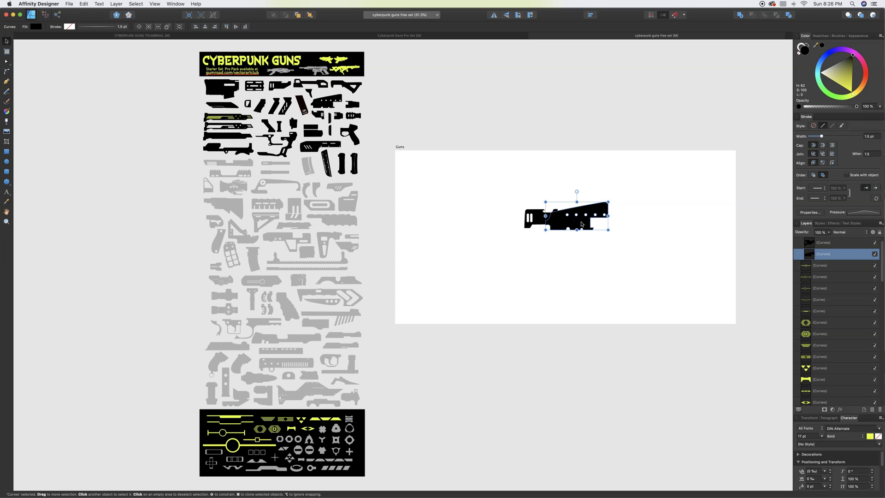
mouse_move(581, 223)
left_mouse_down()
mouse_move(559, 253)
mouse_move(593, 263)
mouse_move(516, 254)
mouse_move(502, 227)
left_mouse_up()
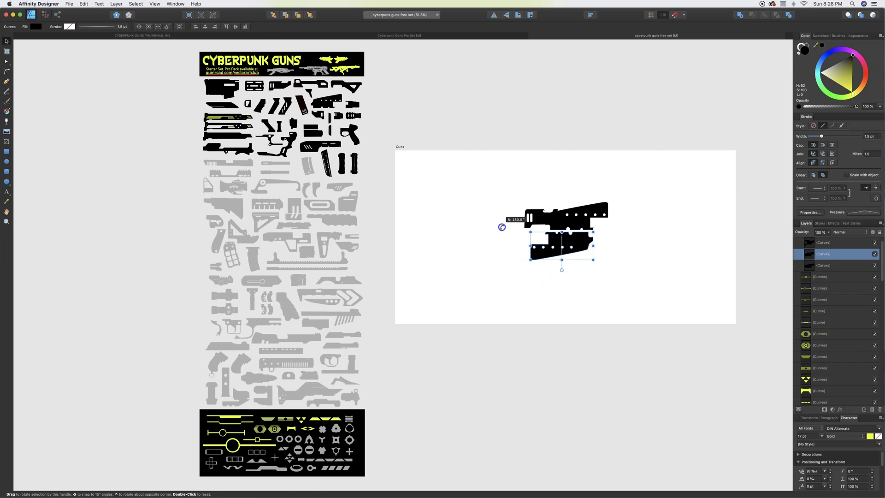
right_click(572, 240)
mouse_move(631, 338)
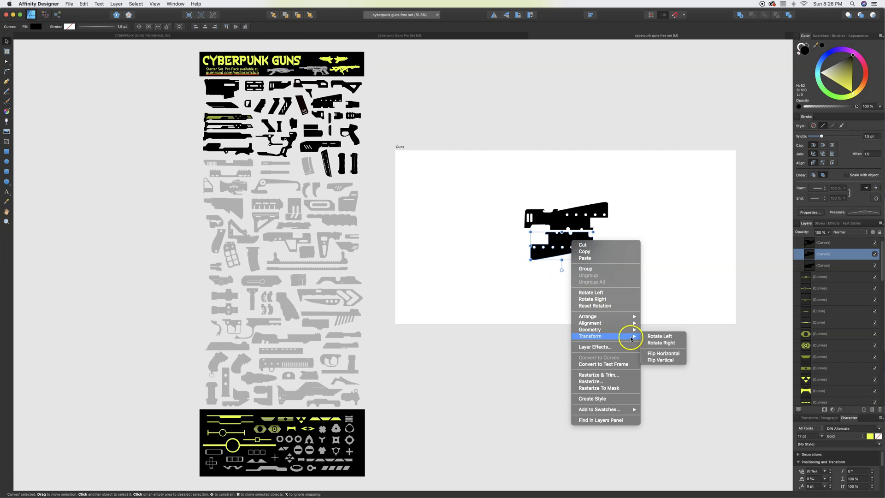
left_click(664, 354)
left_click_drag(574, 244, 578, 245)
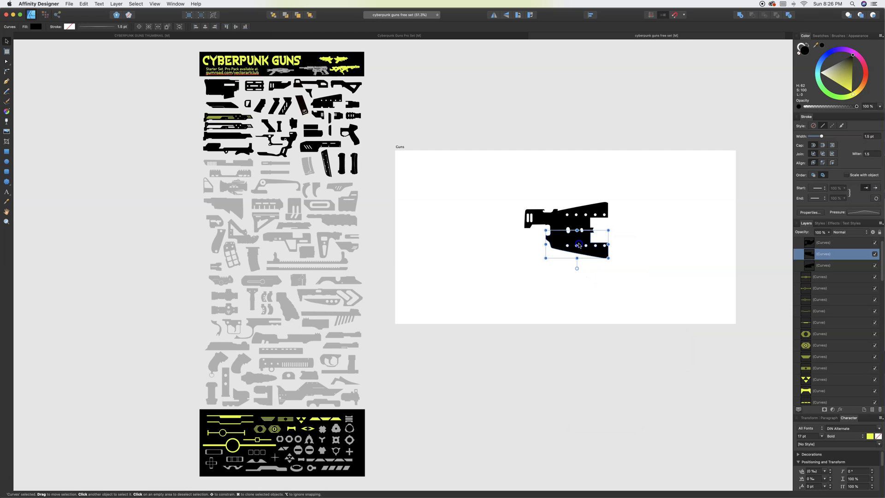
Shrink both slanted bodies together and overlap them with the slotted part, setting the lower one farther back than the upper
left_click(591, 206, "shift")
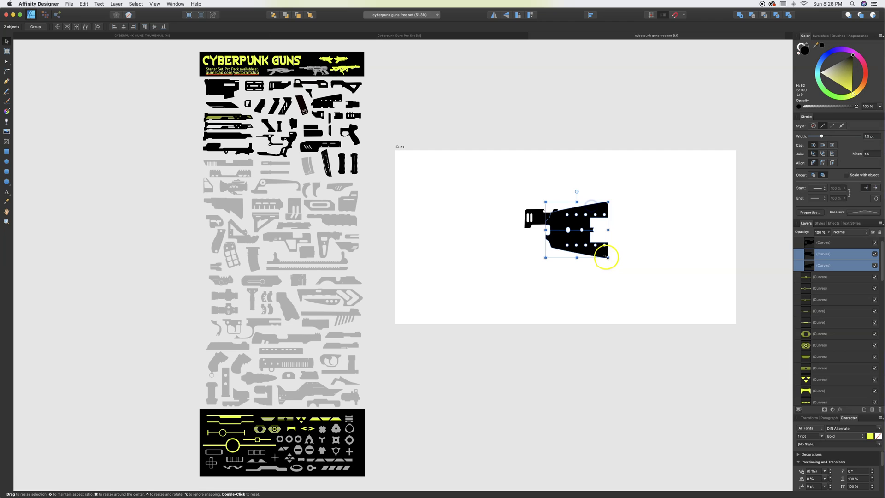
left_click_drag(603, 254, 554, 224)
left_click(563, 252)
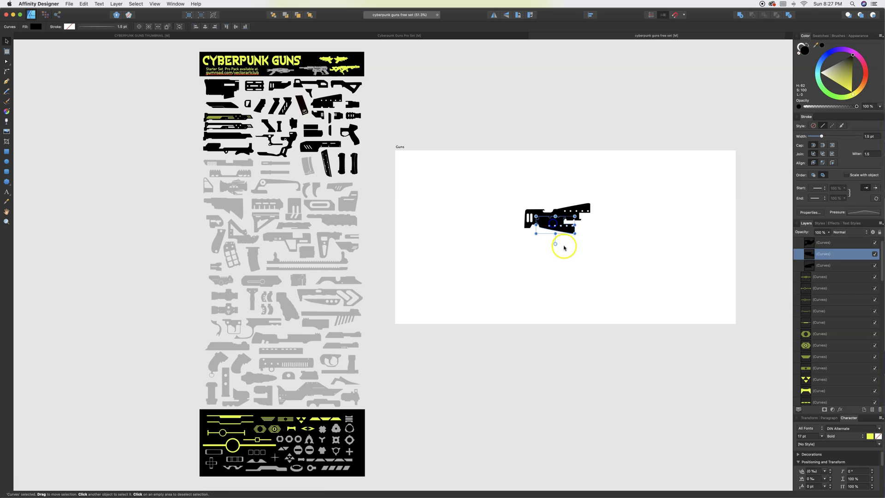
left_click(564, 247)
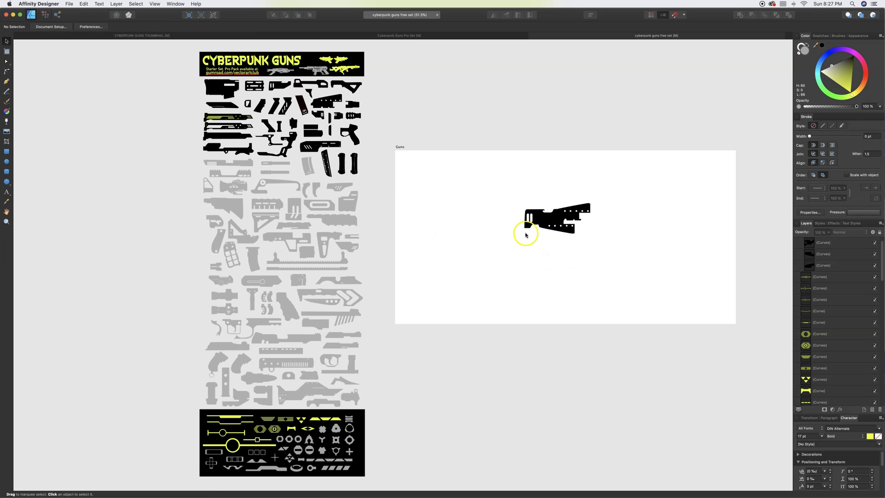
Duplicate the slotted part and place the copy directly behind the original to lengthen the gun's body
left_click(536, 220)
left_click_drag(539, 220, 510, 220)
left_click(518, 241)
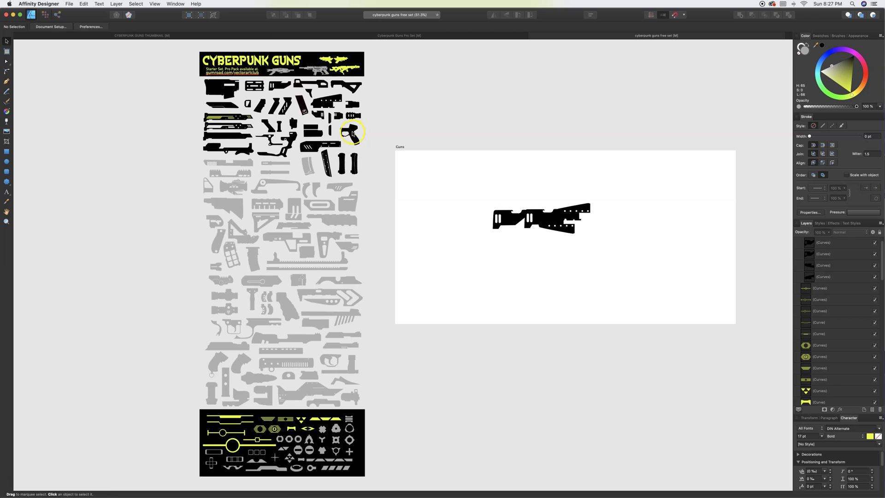
Copy the pistol grip with trigger guard from the sheet, enlarge it, flip it horizontally and attach it under the gun's rear
left_click(353, 133)
left_click_drag(353, 139, 521, 244)
right_click(522, 244)
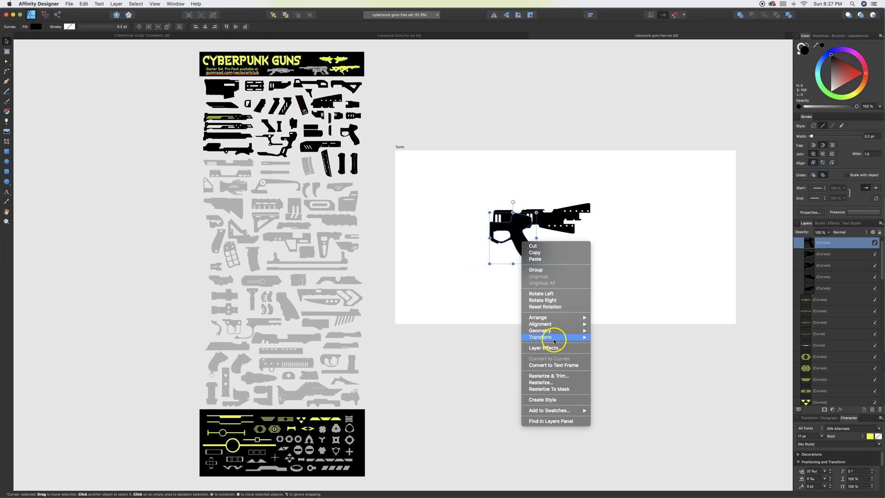
mouse_move(567, 337)
left_click(628, 354)
left_click_drag(510, 236, 491, 236)
left_click(531, 249)
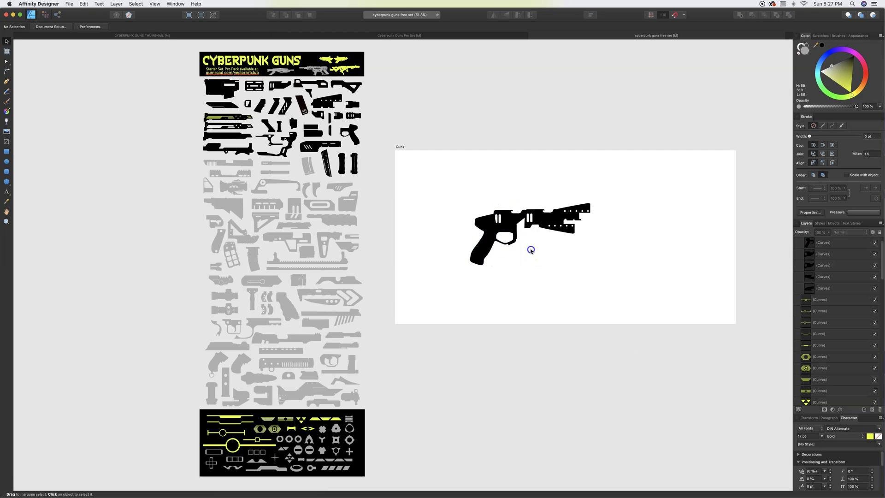
Shrink the upper slanted part and set it aside below the gun, and copy the sheet's large black block above the gun's rear
left_click_drag(584, 205, 622, 272)
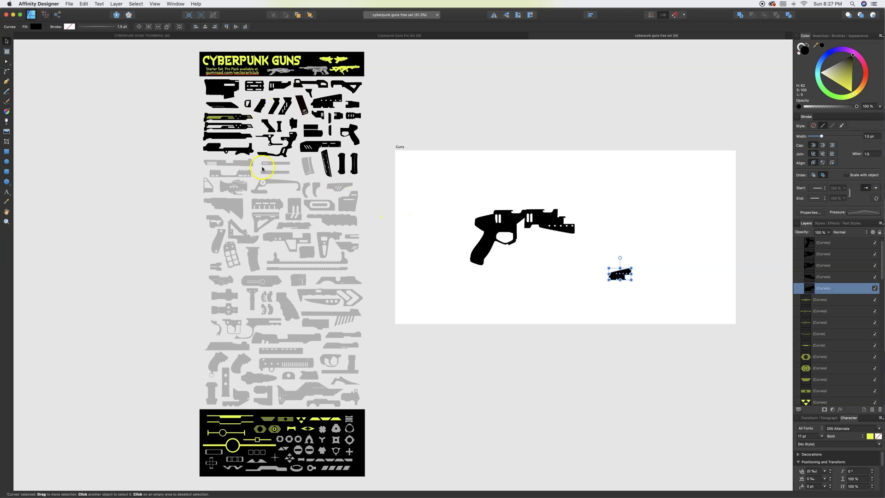
left_click(216, 87)
left_click_drag(217, 87, 505, 199)
scroll(520, 196, "up", 5)
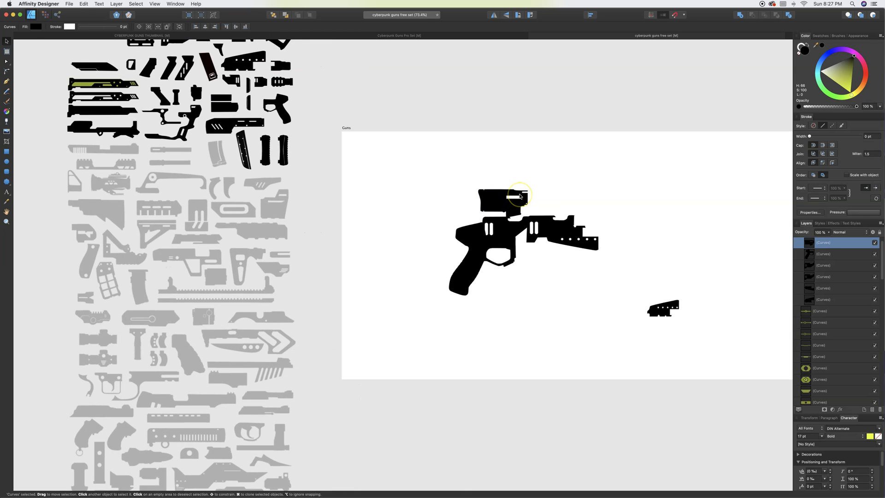
Duplicate the block above the gun, flip the copy horizontally and join it to the original to form a symmetrical scope
left_click_drag(533, 232, 568, 210)
right_click(558, 213)
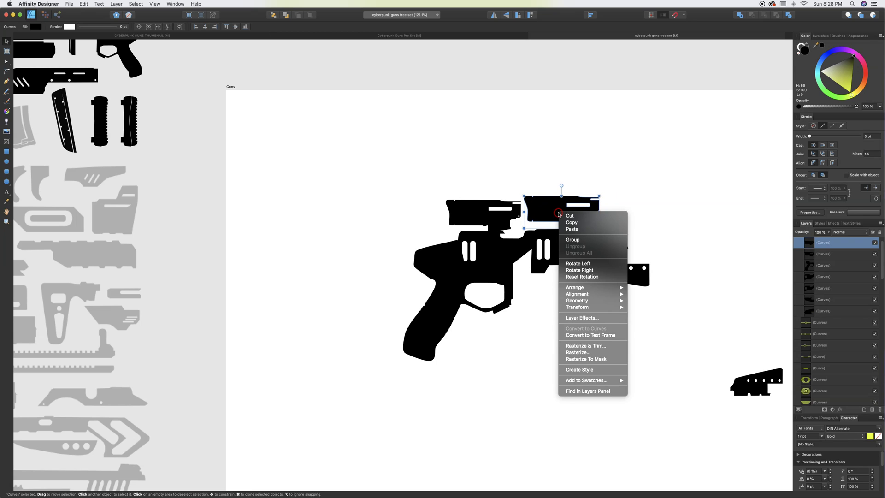
mouse_move(586, 307)
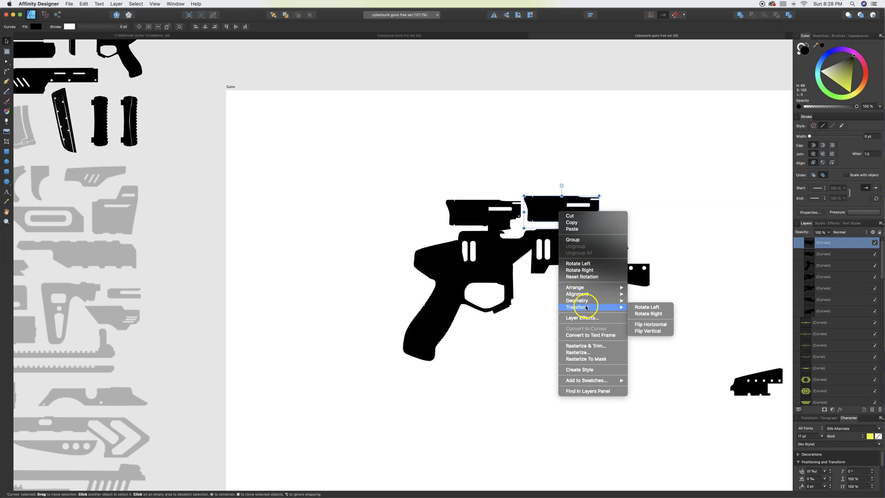
left_click(653, 324)
left_click_drag(571, 210, 562, 215)
left_click(629, 210)
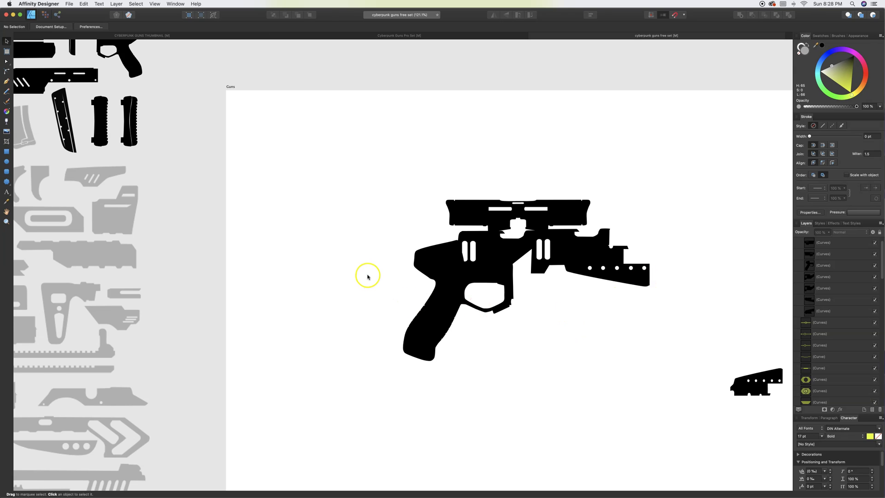
Copy the sheet's upright black handle next to the clip, turn it horizontal and place it between the scope and the body
scroll(368, 277, "down", 7)
scroll(368, 277, "up", 3)
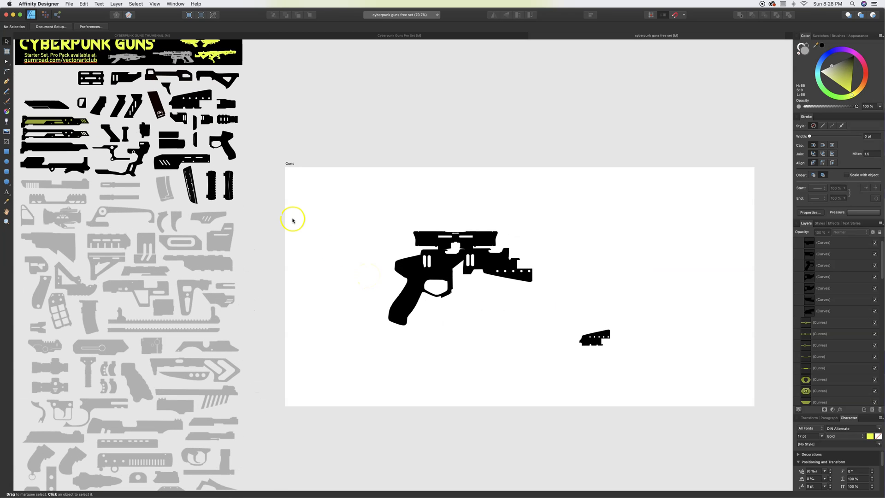
left_click(213, 189)
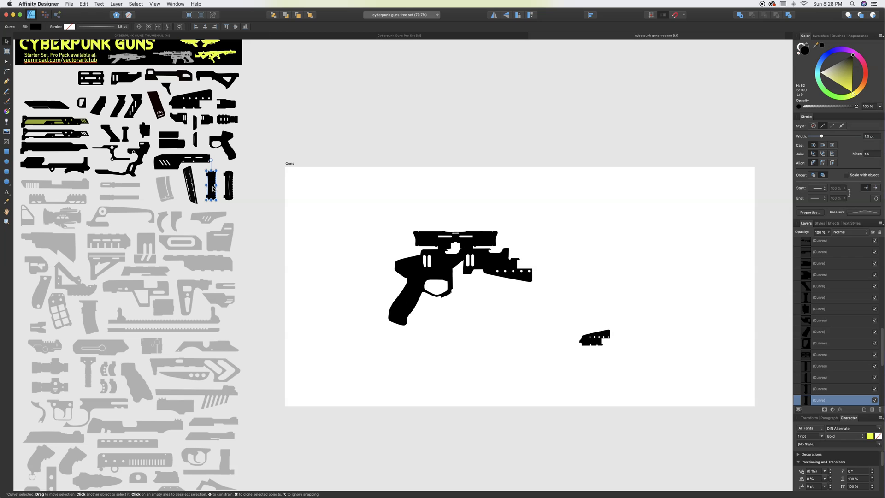
left_click_drag(211, 191, 458, 254)
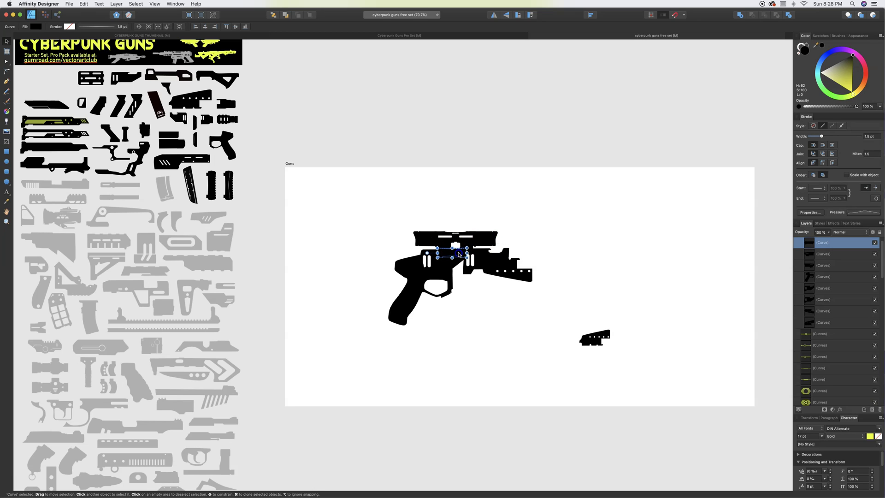
left_click(561, 249)
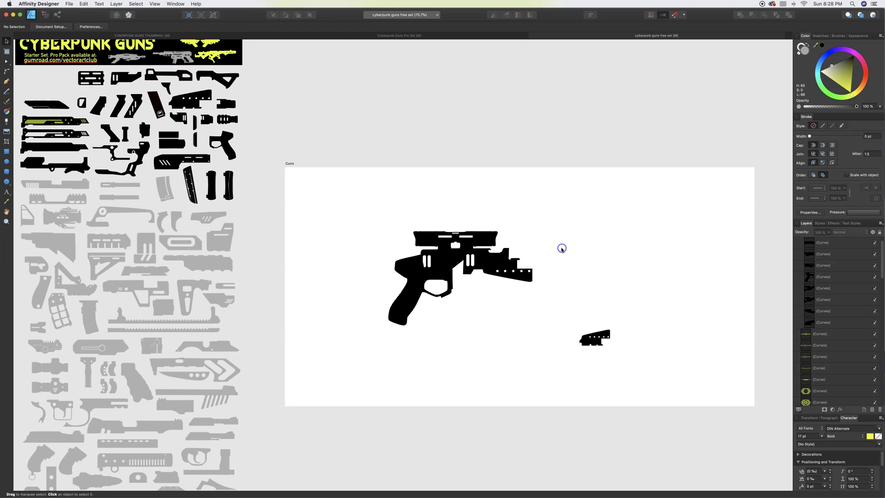
Enlarge the front slotted part and move it down and back so it meets the trigger guard
left_click(483, 266)
mouse_move(463, 274)
left_mouse_down()
mouse_move(449, 281)
mouse_move(467, 271)
mouse_move(467, 278)
left_mouse_up()
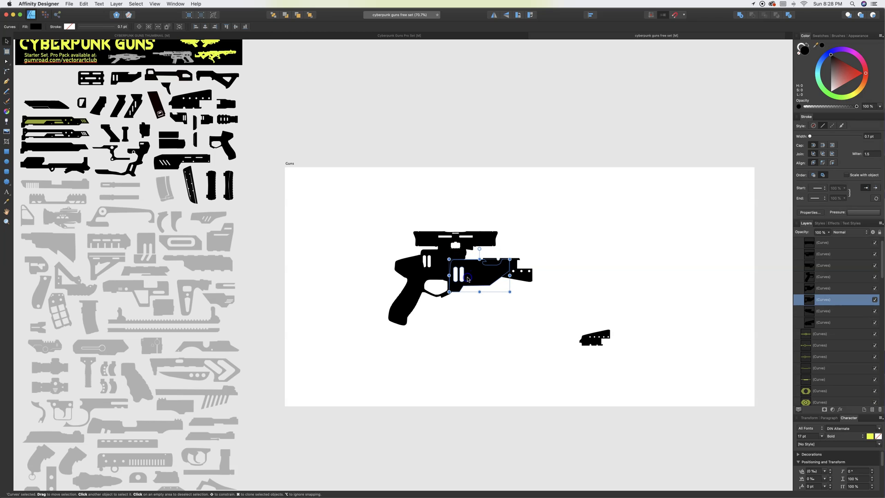
left_click(535, 259)
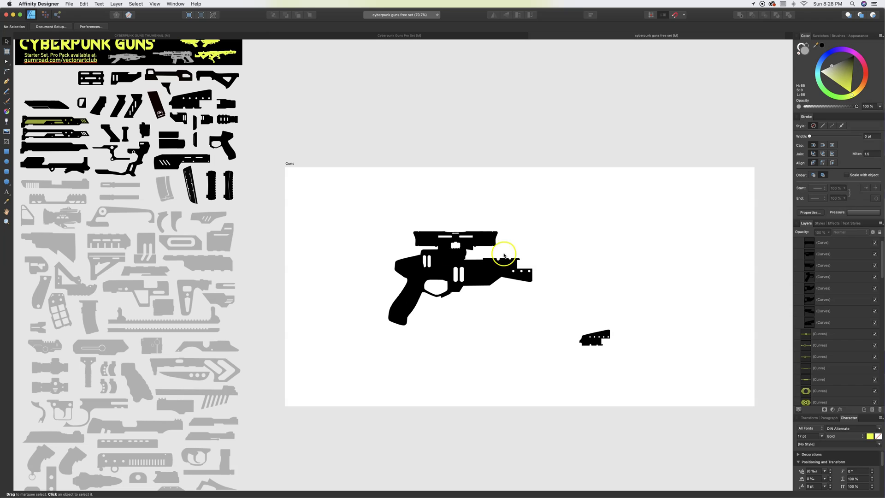
Copy the slotted muzzle part from the sheet, flip it horizontally, enlarge it and attach it to the gun's front end
left_click(220, 121)
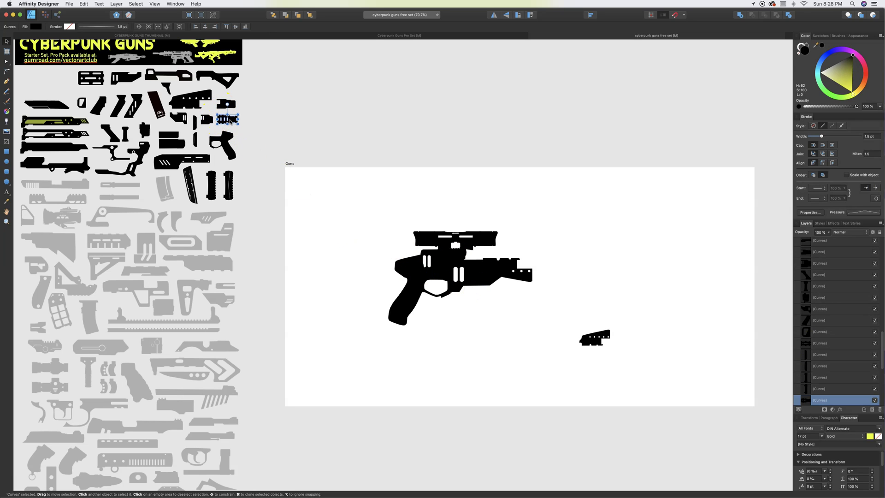
left_click_drag(231, 122, 540, 259)
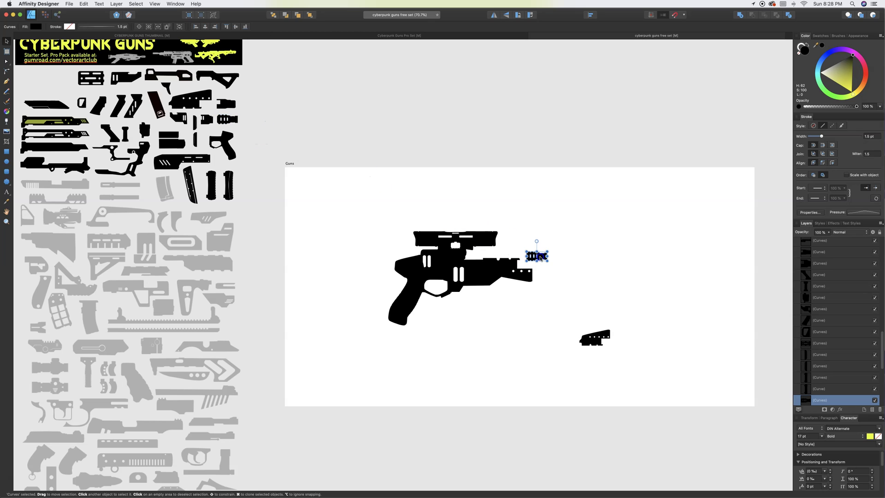
right_click(540, 257)
mouse_move(569, 351)
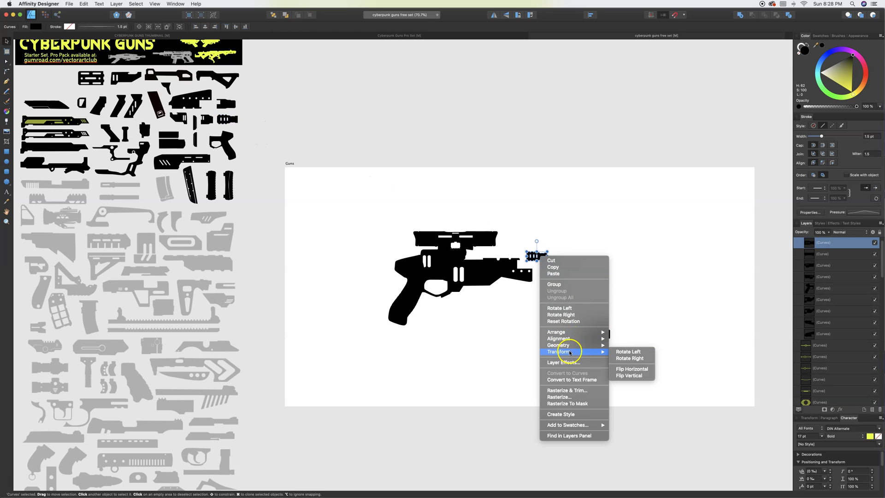
left_click(645, 370)
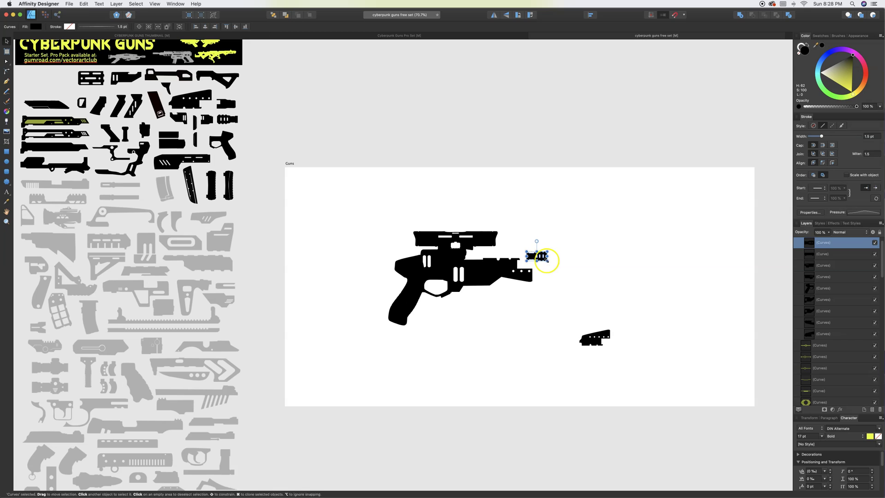
mouse_move(548, 260)
left_mouse_down()
mouse_move(564, 270)
mouse_move(542, 263)
left_mouse_up()
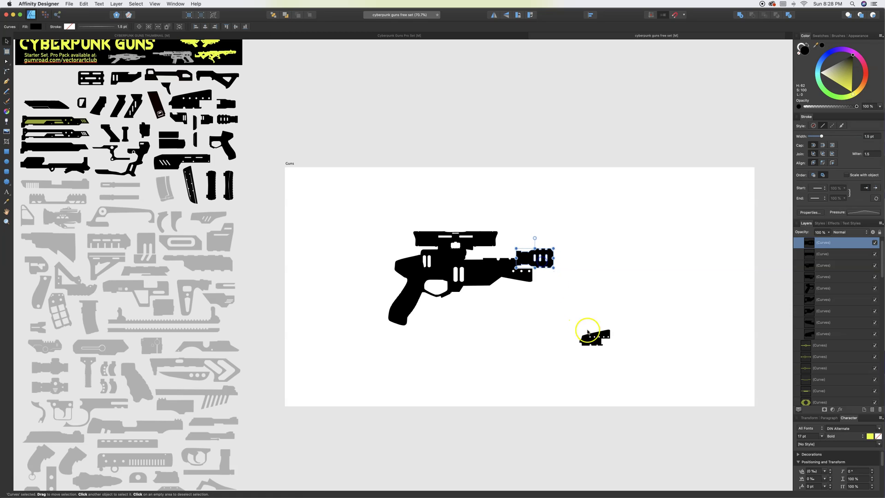
Move the set-aside slanted part onto the barrel behind the muzzle, enlarge it slightly and tilt it upward
left_click(602, 337)
left_click_drag(604, 335, 519, 247)
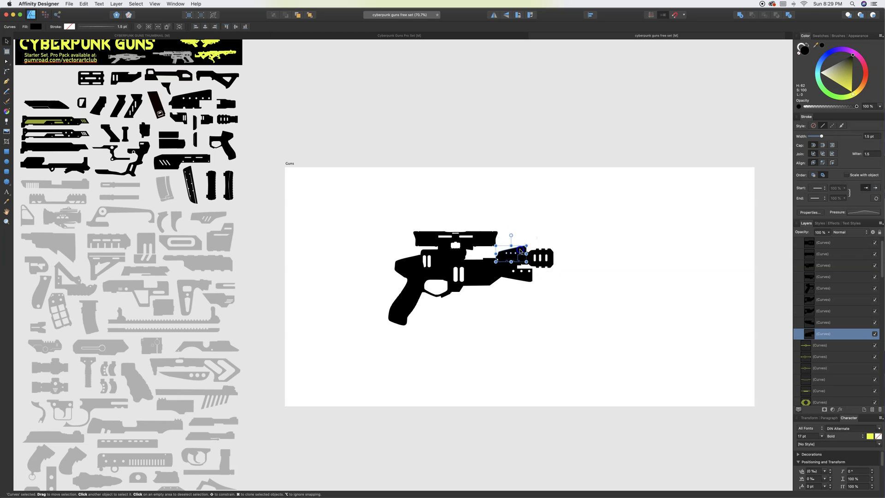
mouse_move(511, 248)
left_mouse_down()
mouse_move(511, 239)
mouse_move(509, 252)
left_mouse_up()
left_click(611, 270)
left_click(510, 253)
left_click(606, 257)
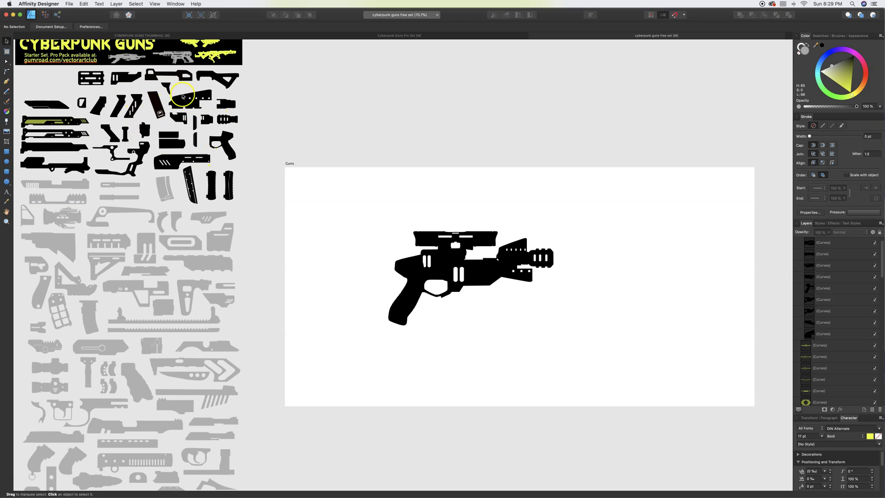
Copy the clip1 group from the sheet onto the gun's body beneath the scope and tilt it slightly
left_click(207, 80)
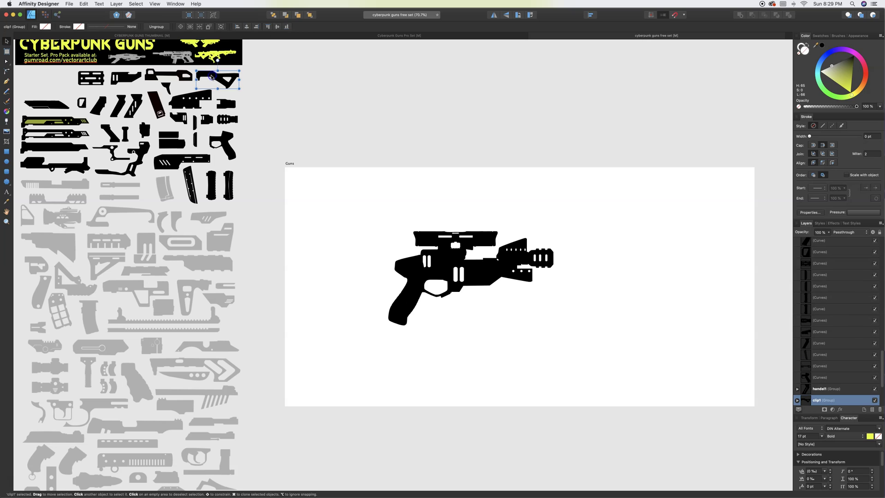
left_click_drag(211, 77, 471, 258)
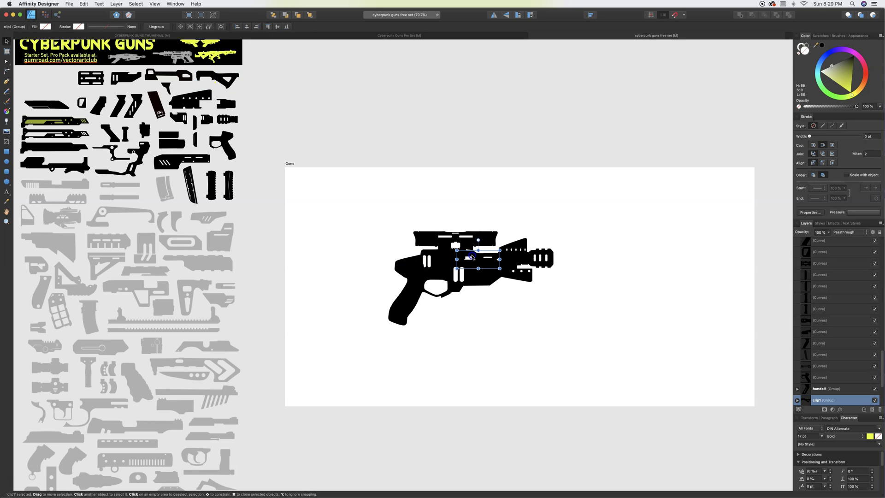
mouse_move(472, 257)
left_mouse_down()
mouse_move(503, 271)
mouse_move(489, 256)
left_mouse_up()
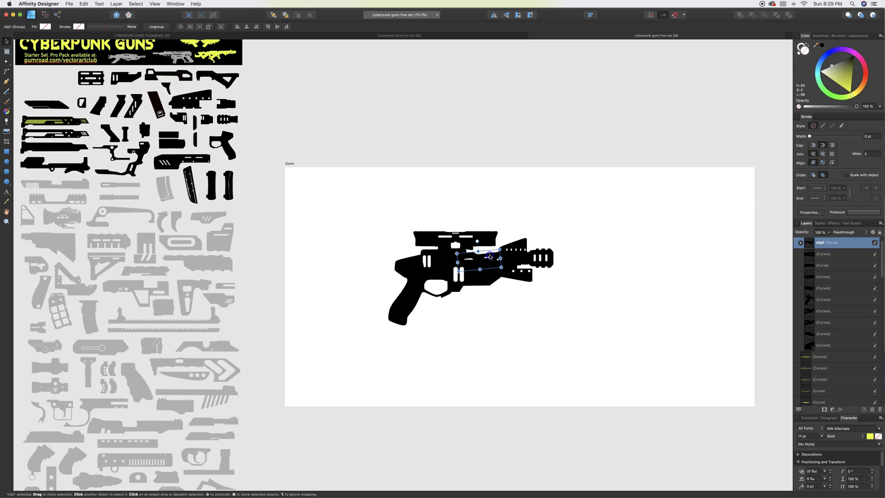
Move the upper slanted part behind the muzzle down and back, and pull the lower one back to align their front edges
left_click(543, 300)
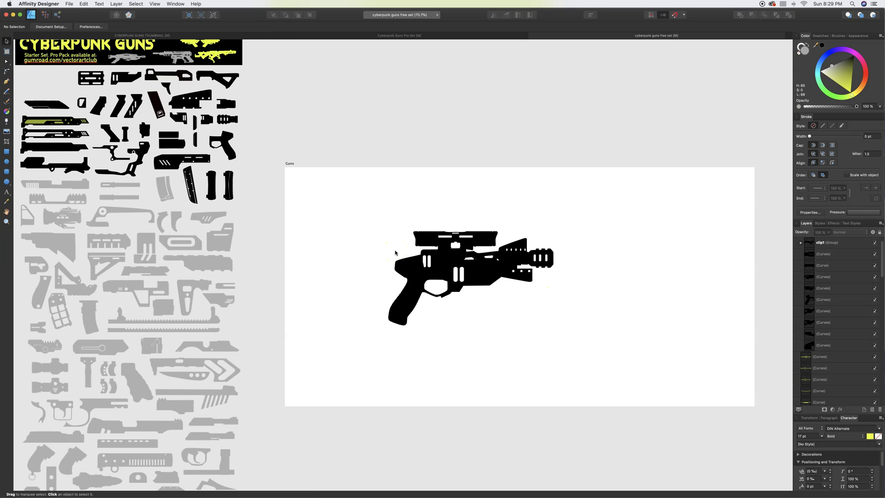
left_click_drag(531, 259, 532, 266)
left_click(520, 246)
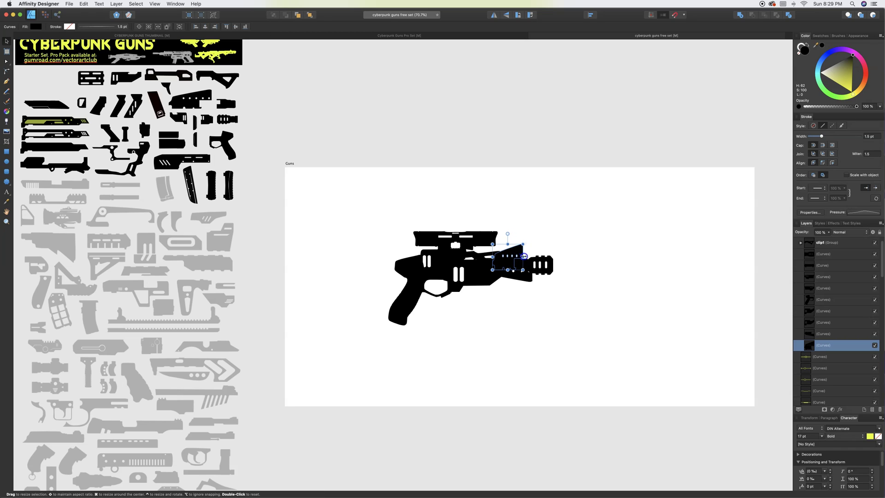
left_click_drag(528, 257, 521, 253)
left_click(607, 266)
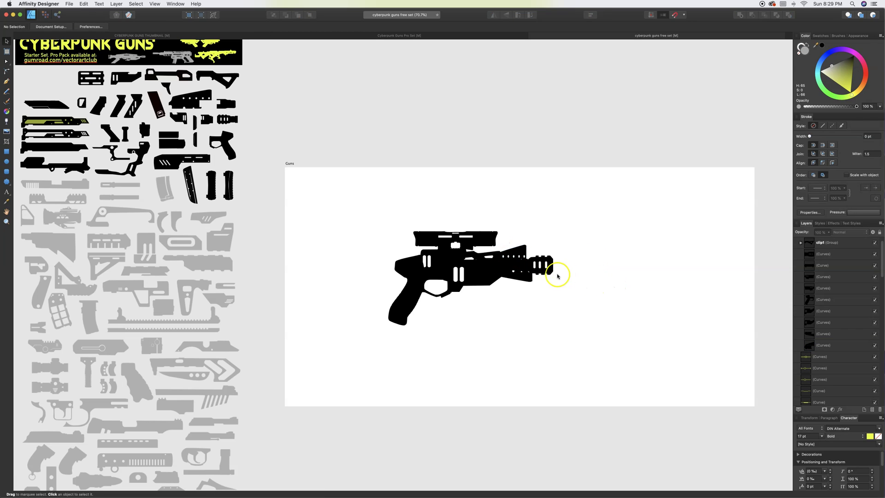
left_click(527, 273)
left_click_drag(531, 270, 519, 276)
left_click(563, 299)
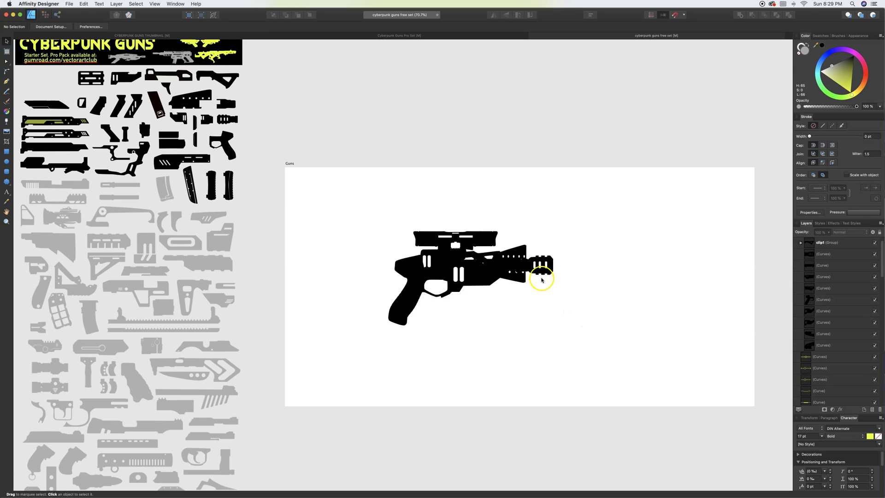
Copy the yellow strip of three trapezoids from the accent sheet onto the gun's barrel section
scroll(190, 266, "down", 4)
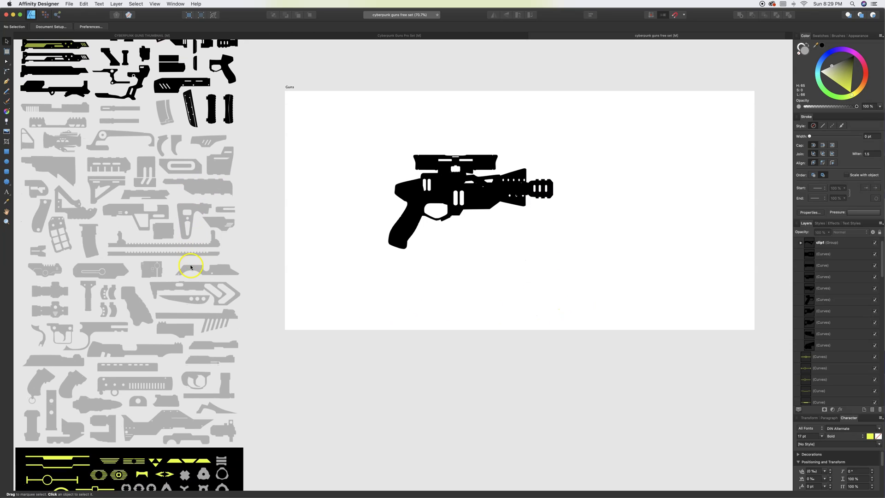
scroll(257, 313, "down", 4)
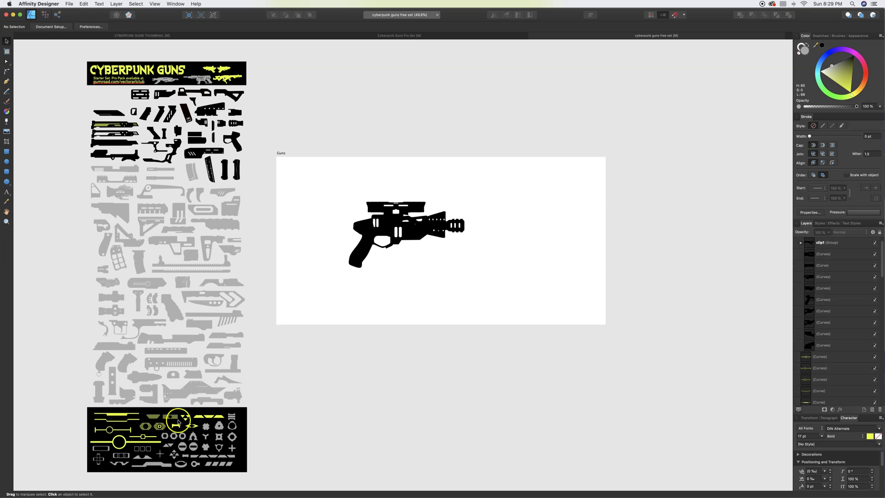
left_click(201, 419)
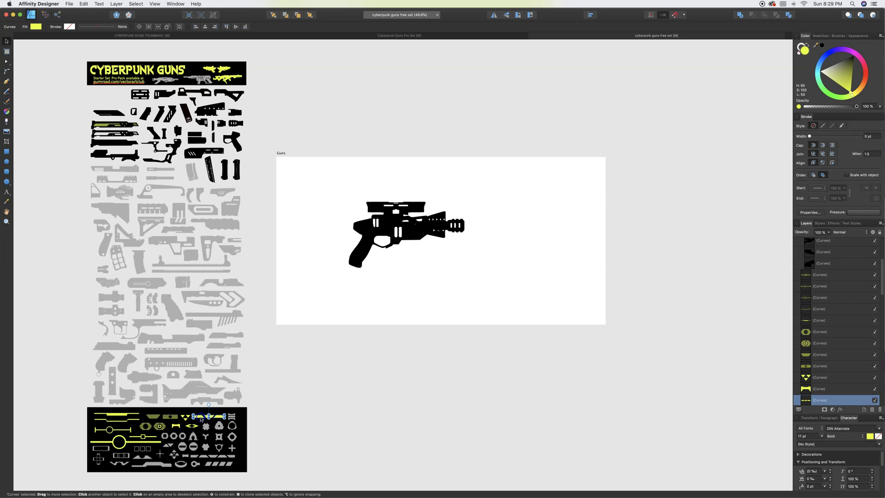
left_click_drag(201, 419, 417, 227)
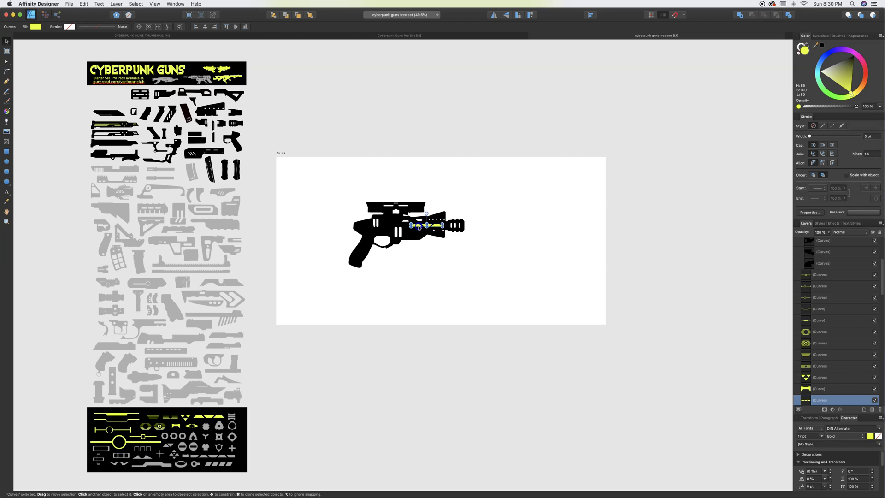
left_click(442, 253)
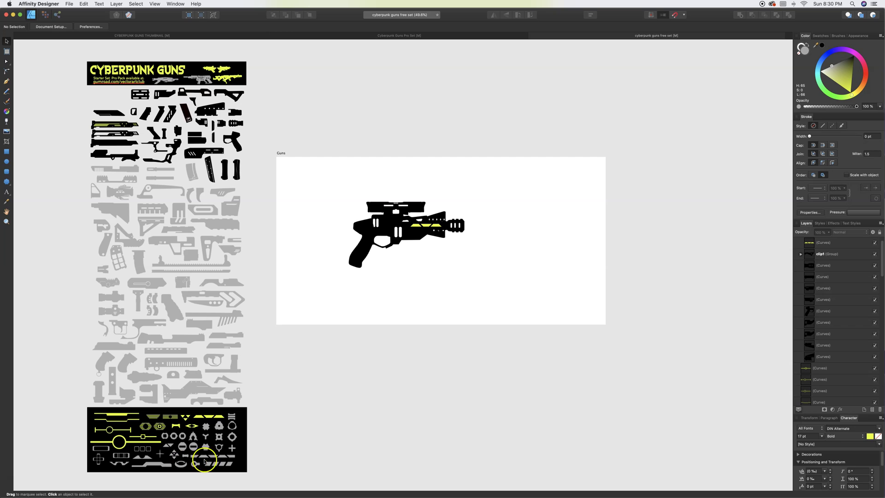
Copy the yellow striped vent accent from the sheet onto the grip and rotate it to follow the grip's slant
left_click(160, 426)
left_click(168, 418)
left_click_drag(167, 418, 377, 242)
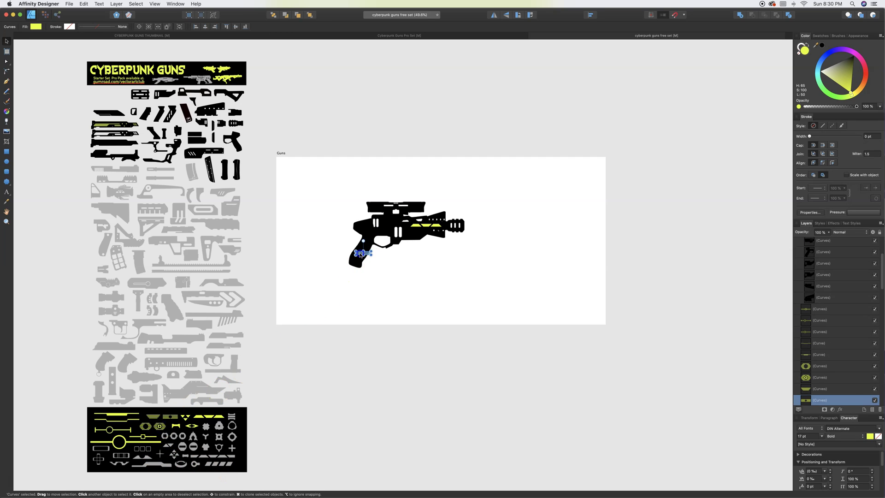
scroll(361, 254, "up", 5)
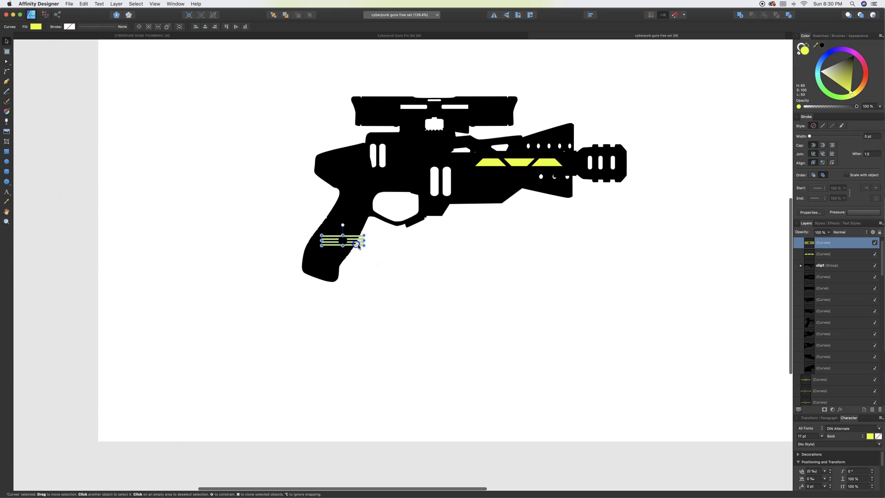
left_click_drag(365, 247, 349, 240)
left_click(393, 255)
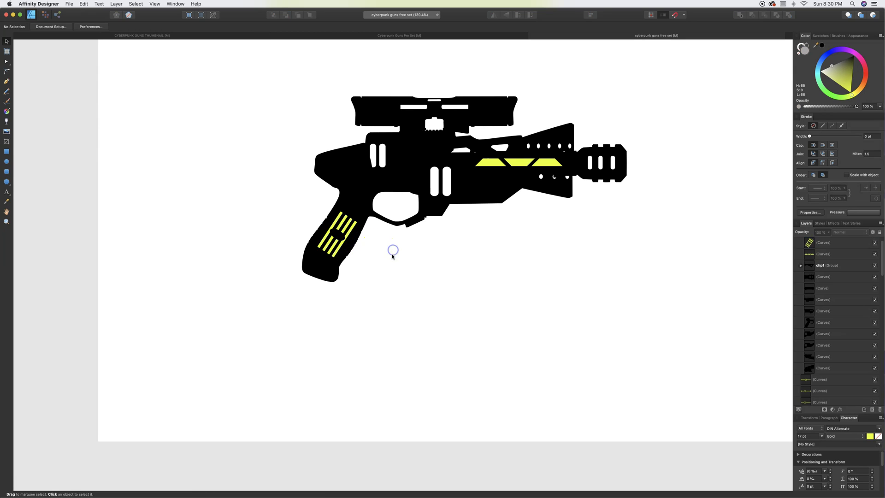
Copy the yellow bracket-shaped accent onto the body below the trapezoid strip and flip it vertically
scroll(409, 263, "down", 8)
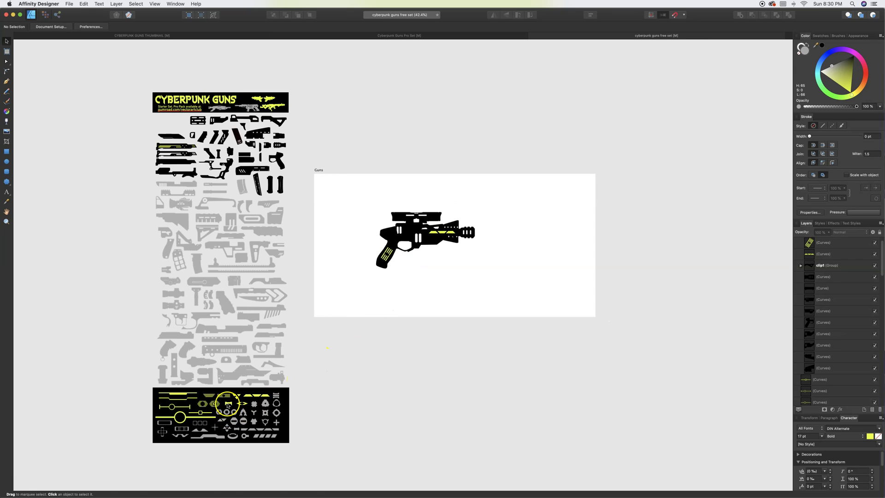
left_click(228, 404)
left_click_drag(369, 349, 432, 241)
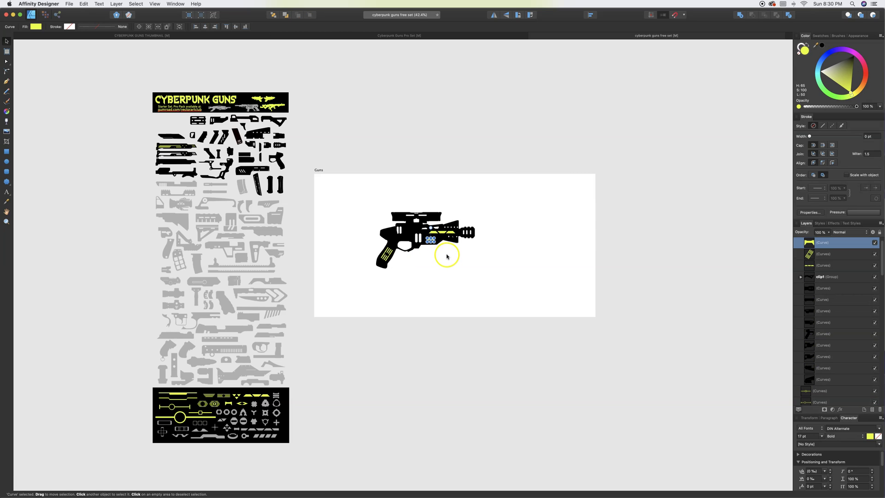
scroll(438, 247, "up", 8)
scroll(438, 247, "up", 1)
mouse_move(423, 233)
left_mouse_down()
mouse_move(442, 238)
mouse_move(421, 227)
left_mouse_up()
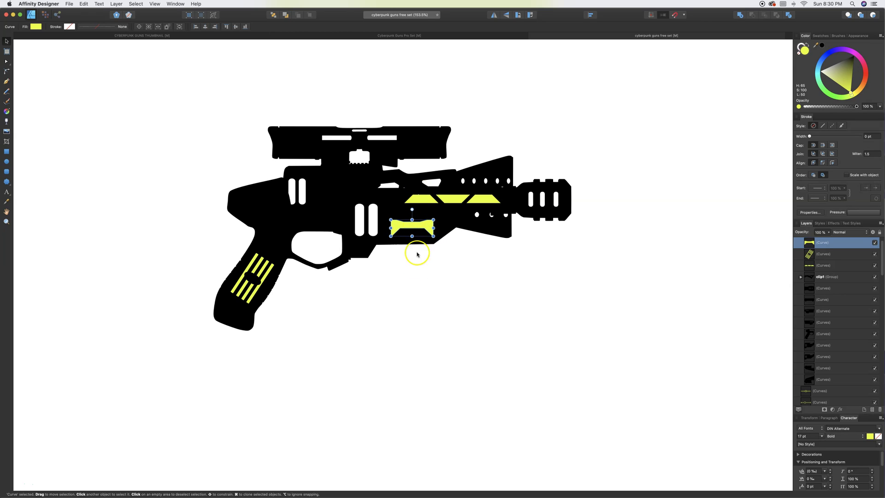
right_click(418, 225)
mouse_move(449, 324)
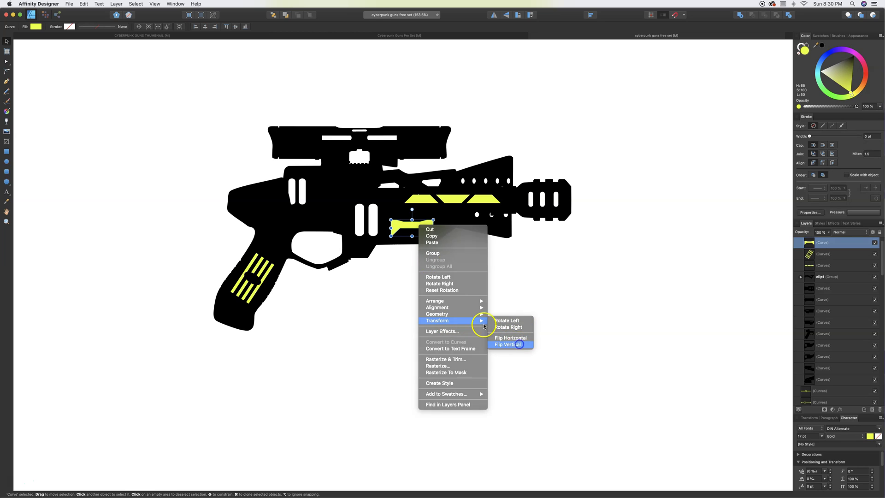
left_click(519, 344)
left_click(404, 302)
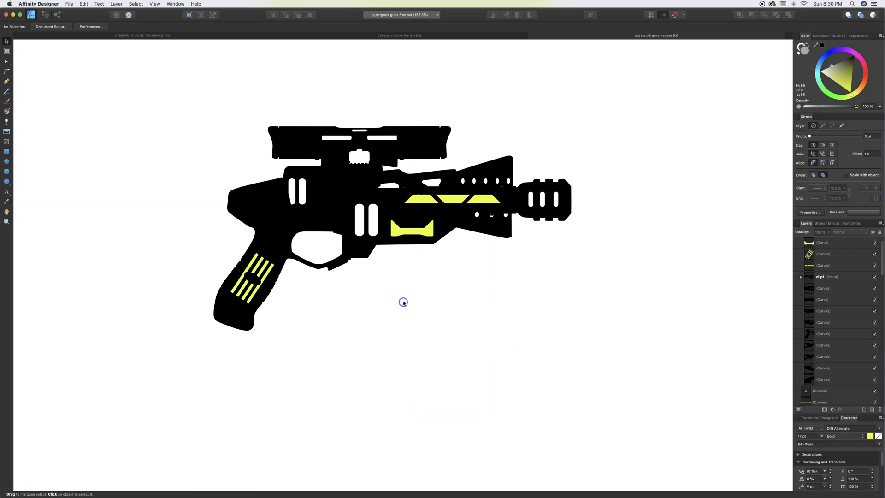
Copy the yellow line accent with a central circle onto the gun's rear body and shrink it
scroll(395, 302, "down", 10)
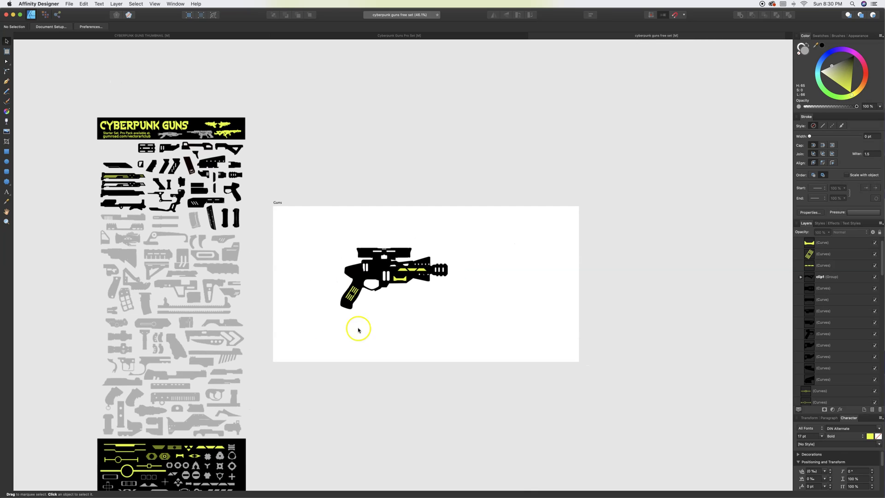
scroll(152, 454, "down", 3)
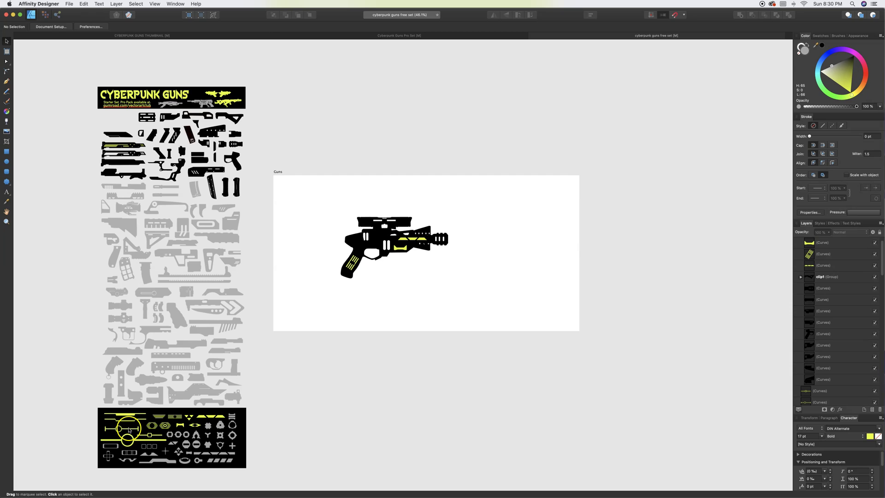
left_click(130, 430)
left_click_drag(129, 431, 371, 244)
left_click(404, 295)
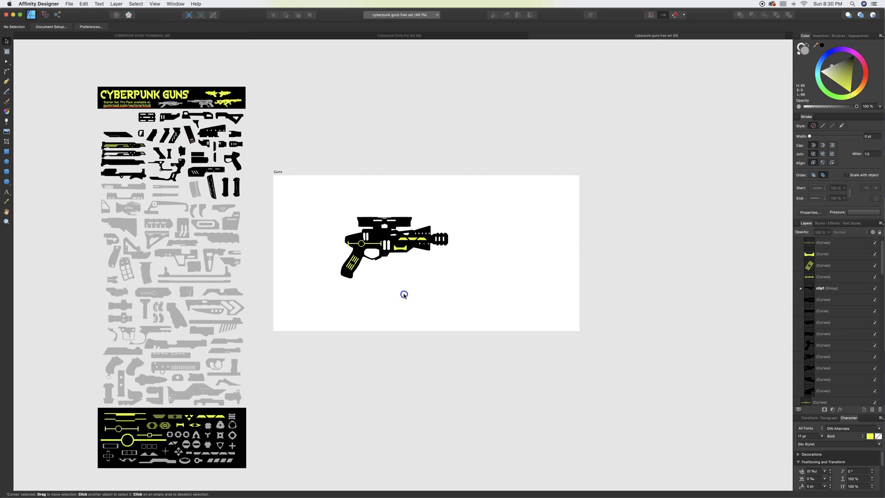
left_click(354, 244)
left_click_drag(348, 243, 378, 243)
left_click(393, 272)
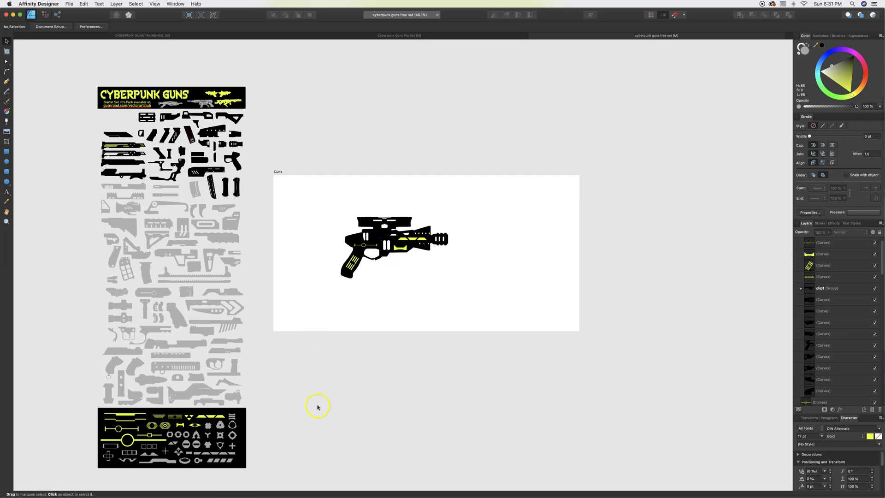
Move the circle-and-line accent from the rear body up onto the middle of the scope
scroll(416, 282, "up", 4)
scroll(416, 281, "down", 3)
scroll(417, 281, "up", 1)
left_click_drag(357, 242, 381, 216)
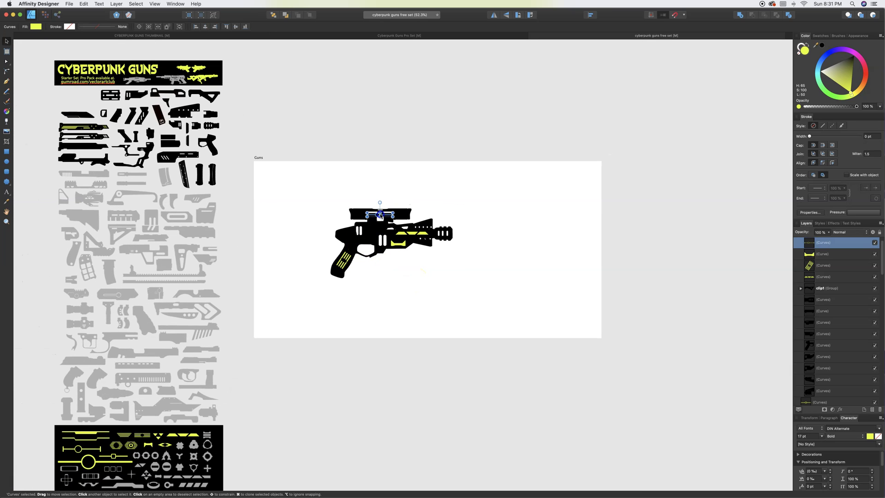
left_click(432, 331)
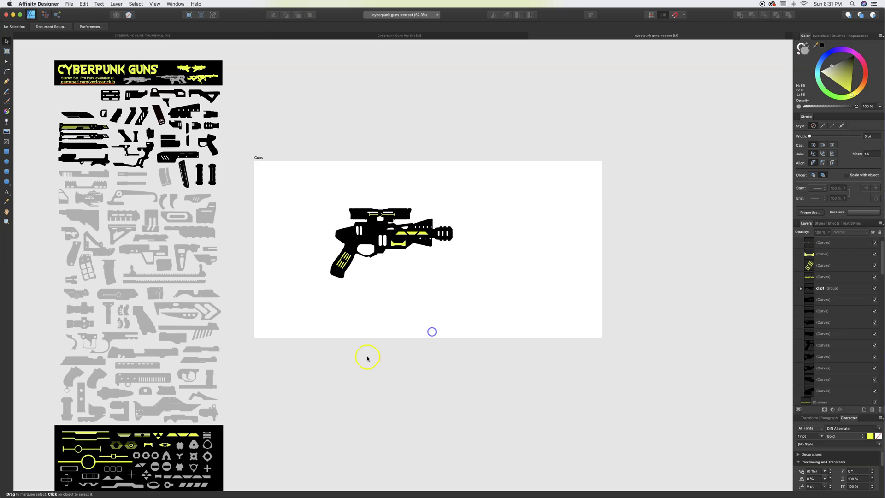
Copy the yellow stepped line accent onto the gun's rear body and narrow it to about 1.9 in
scroll(143, 440, "down", 3)
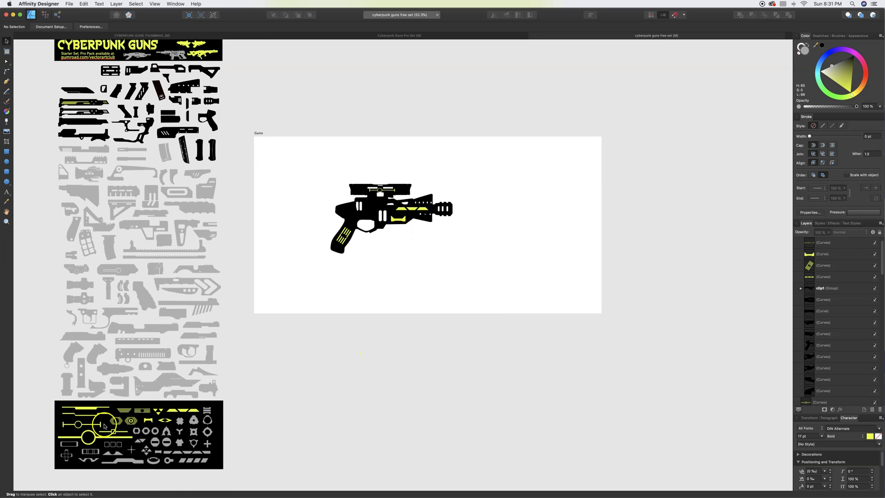
left_click(92, 417)
left_click_drag(92, 417, 368, 213)
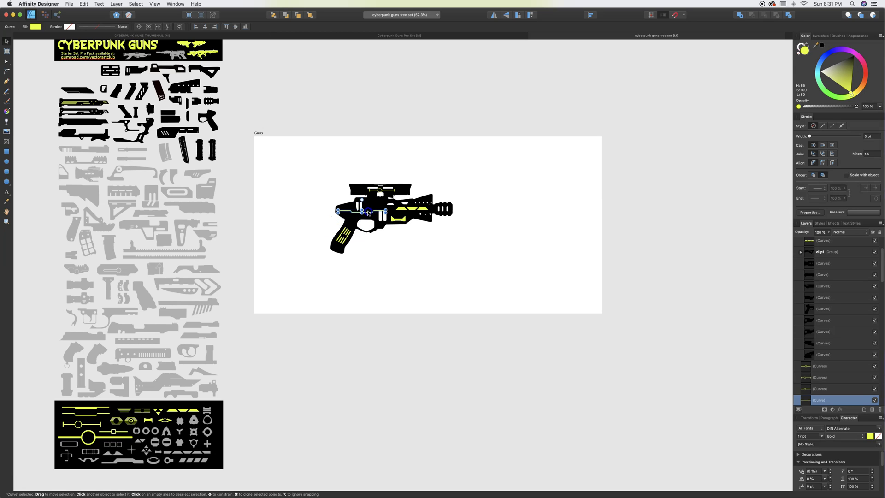
scroll(373, 216, "up", 6)
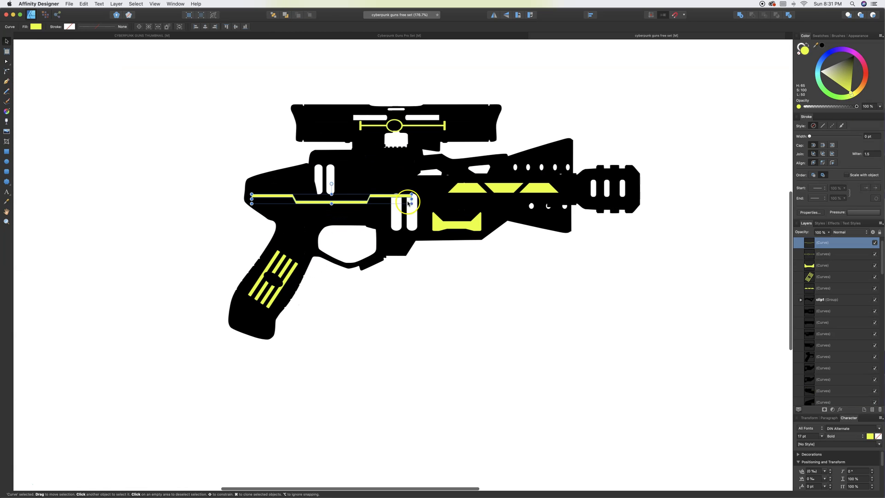
left_click_drag(412, 198, 379, 198)
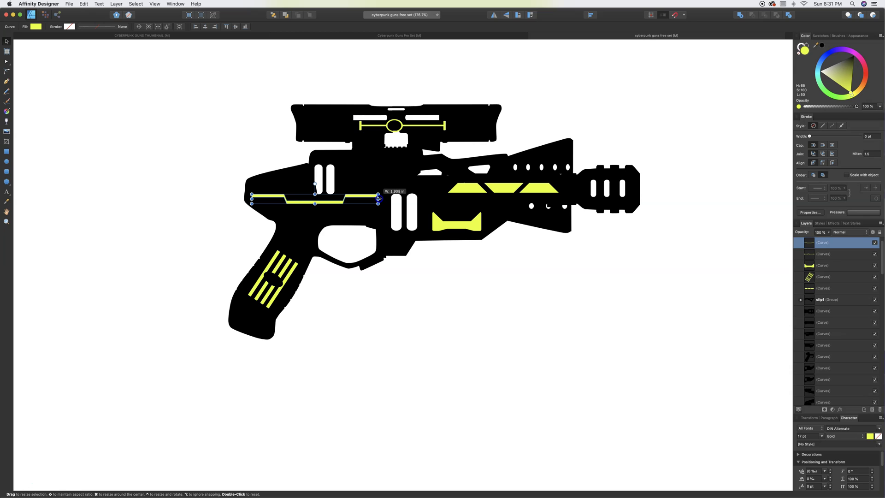
left_click(380, 318)
Draw a small cog with the Cog Tool on the gun's body beneath the scope
scroll(382, 326, "down", 4)
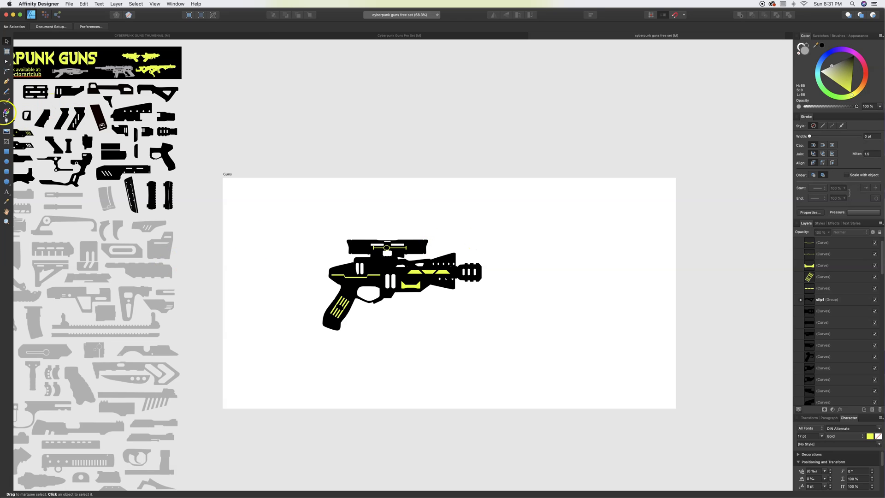
left_click(7, 83)
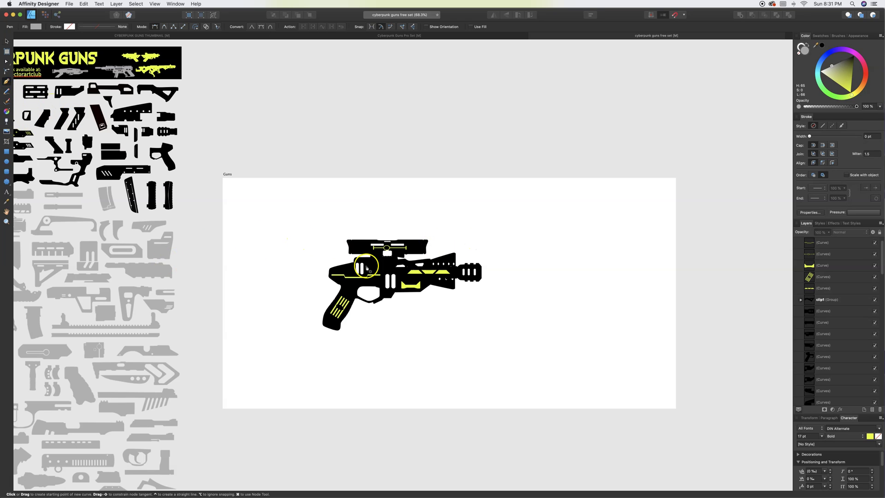
left_click(7, 152)
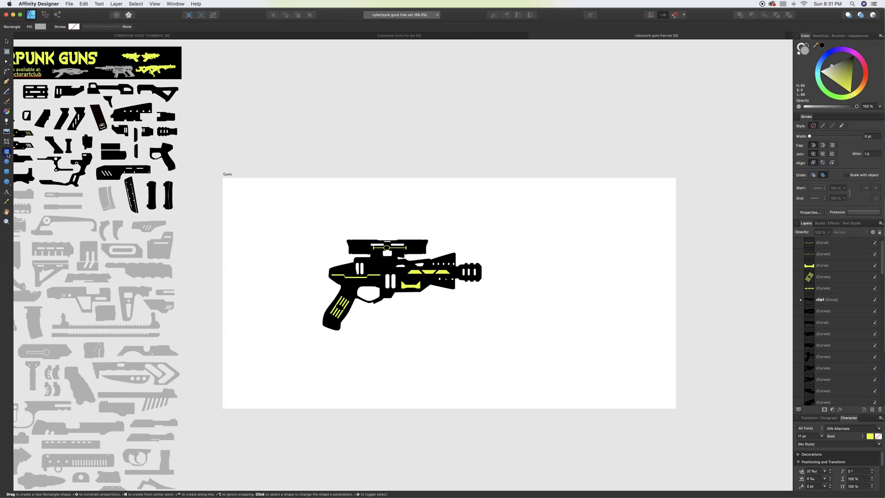
left_click(9, 185)
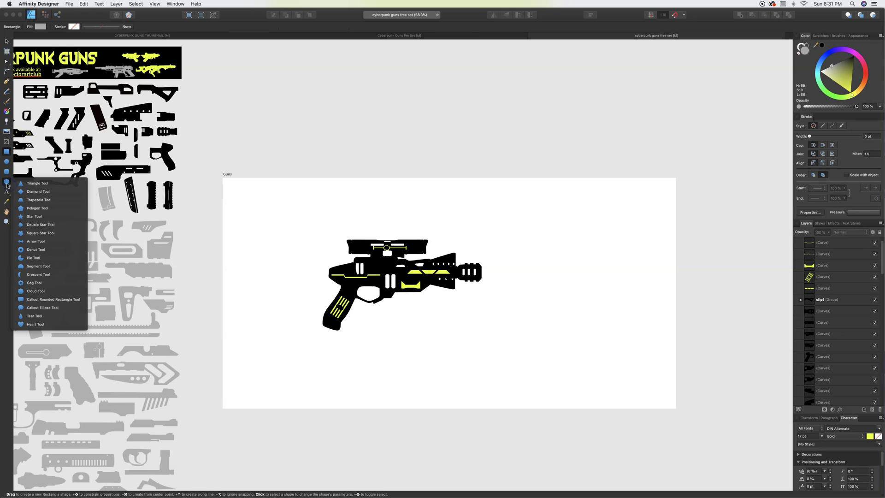
left_click(48, 283)
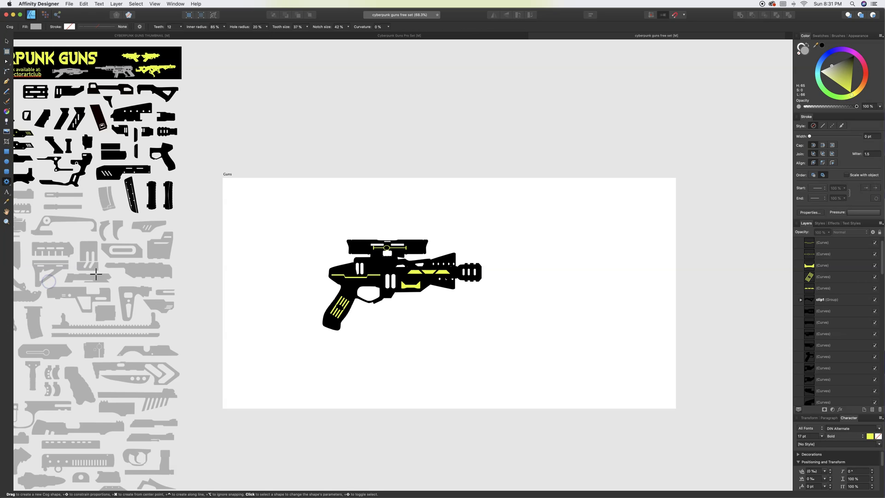
left_click_drag(374, 263, 386, 272)
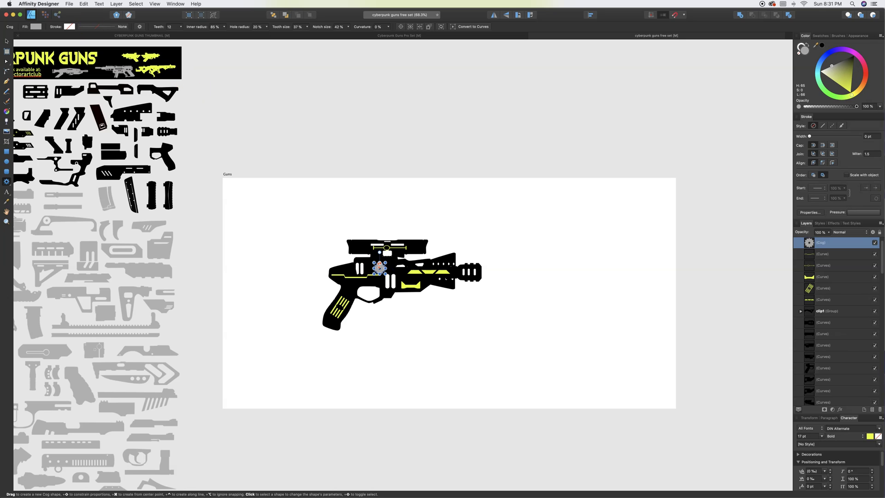
left_click(7, 41)
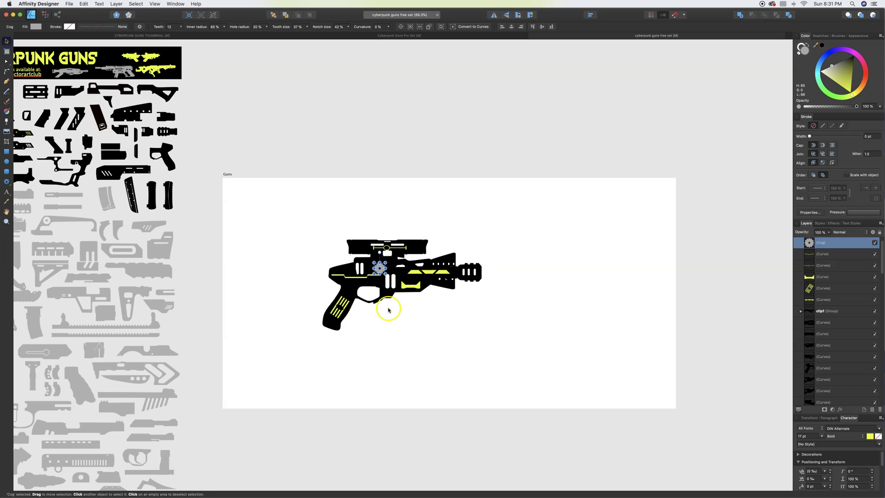
left_click(436, 340)
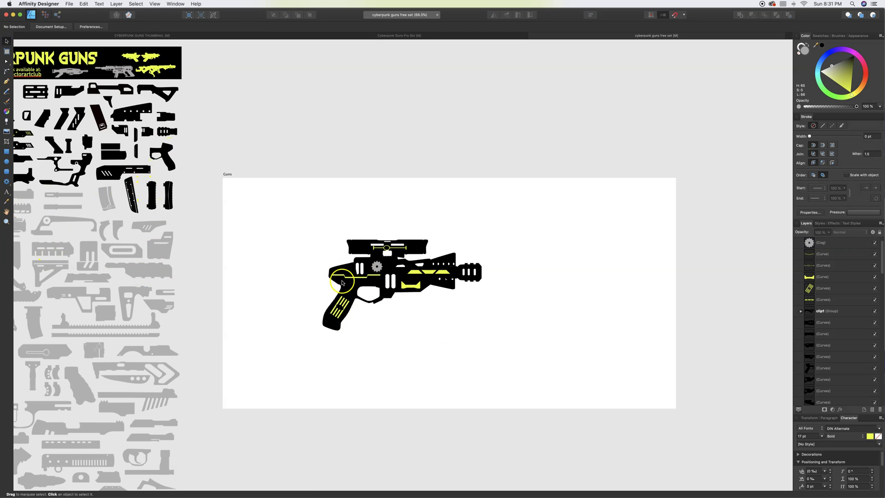
Draw a rectangle over each of the gun body's two pairs of white slots and fill both with olive yellow
scroll(423, 293, "down", 3)
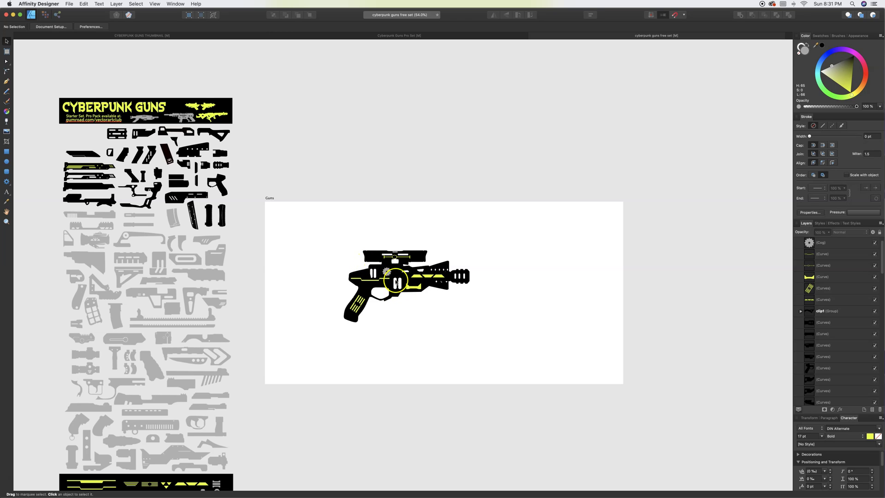
left_click(7, 152)
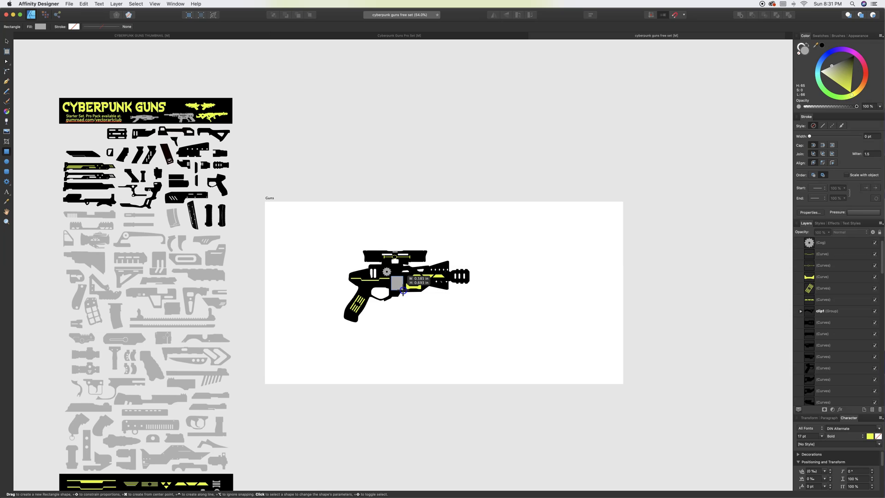
left_click_drag(403, 290, 404, 291)
left_click_drag(368, 267, 379, 279)
left_click(846, 81)
left_click(6, 41)
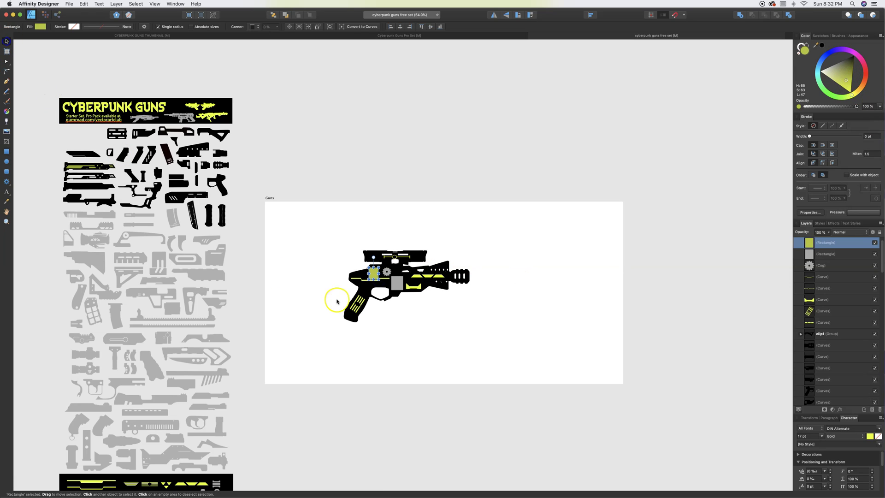
left_click(397, 282)
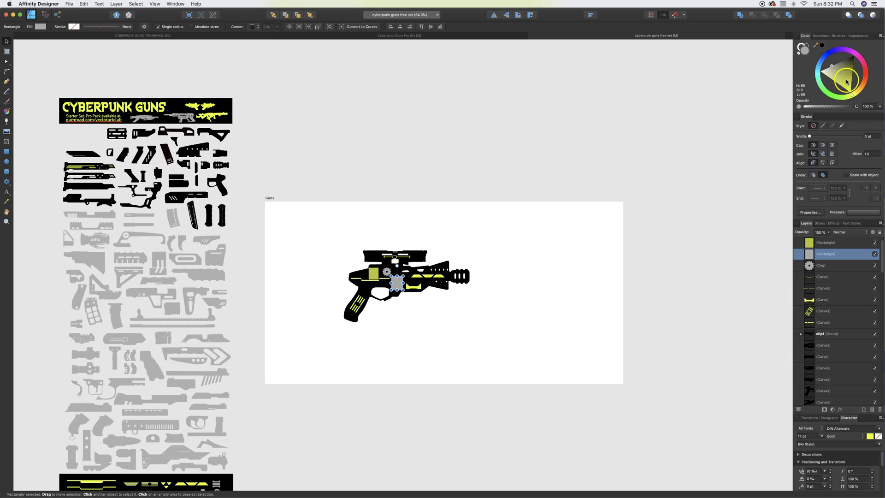
Send both olive-yellow rectangles to the back so they fill the slots from behind the gun
right_click(397, 285)
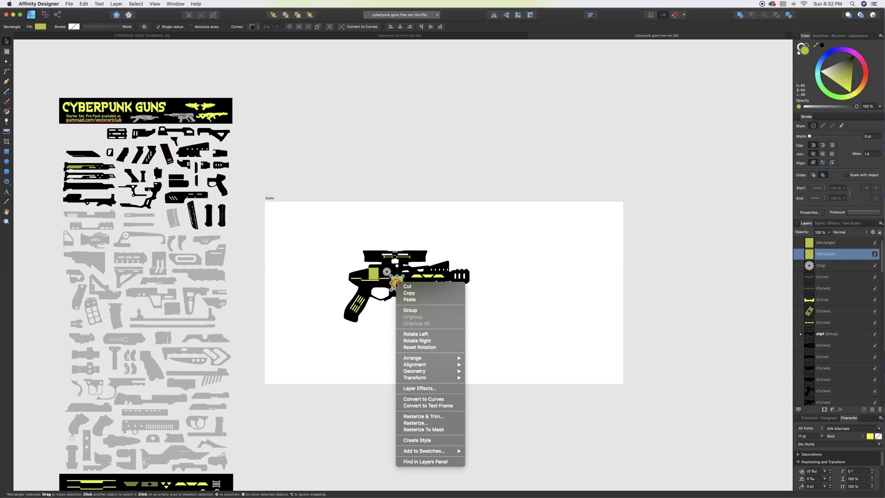
left_click(419, 358)
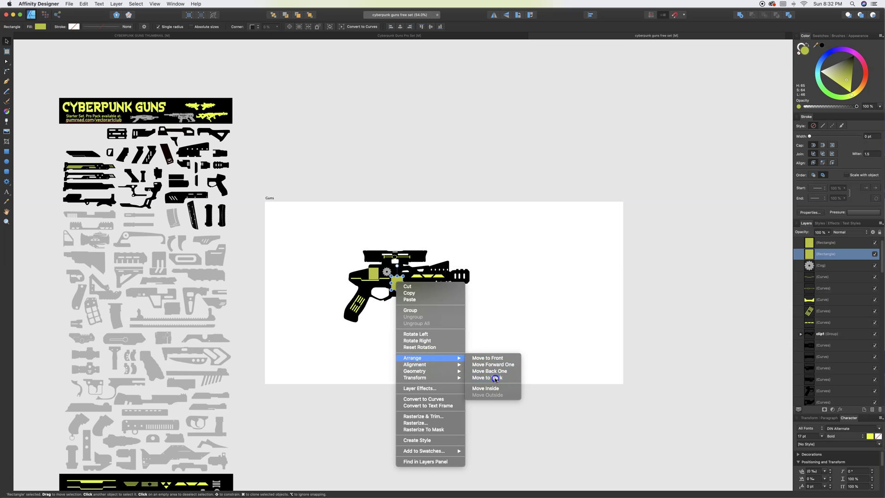
left_click(495, 379)
left_click(372, 275)
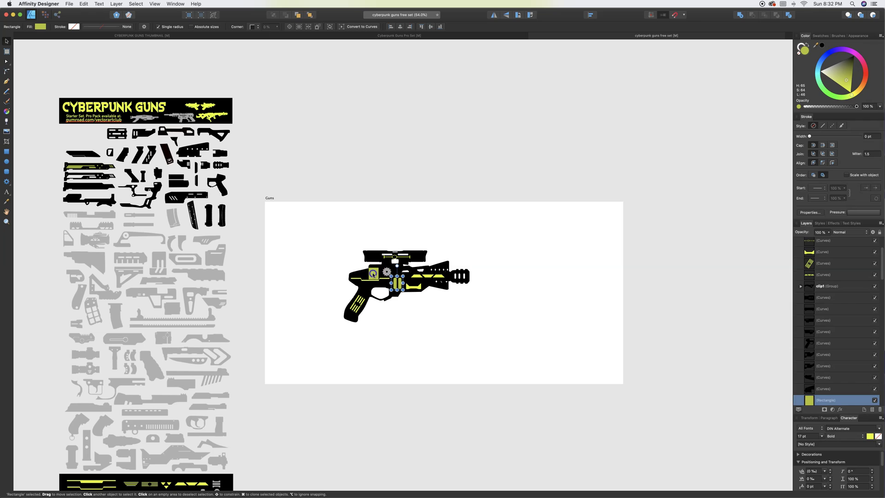
right_click(372, 273)
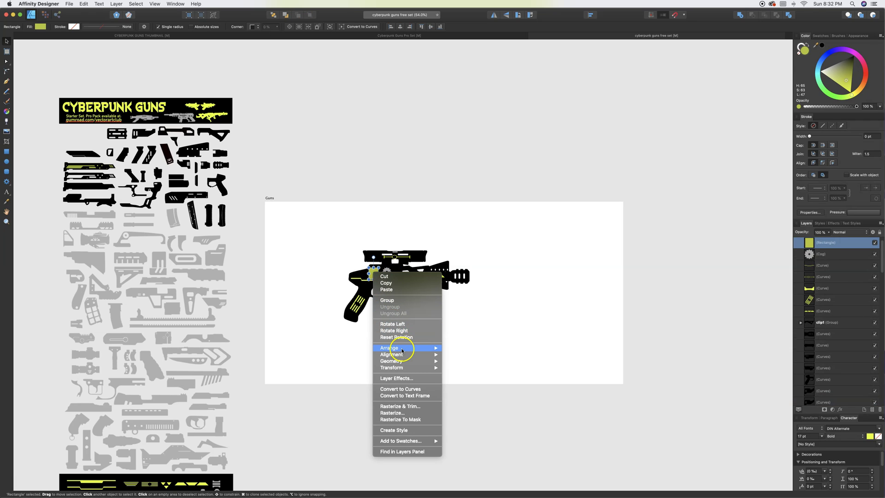
mouse_move(405, 349)
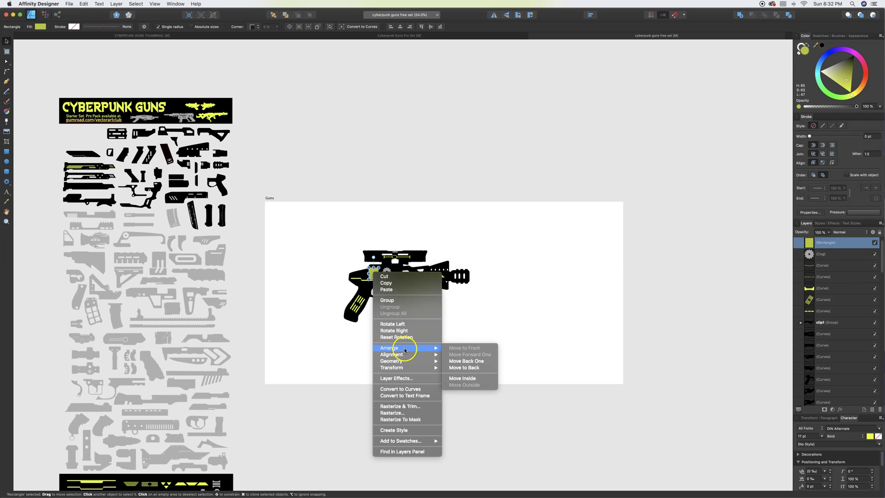
left_click(465, 368)
left_click(461, 317)
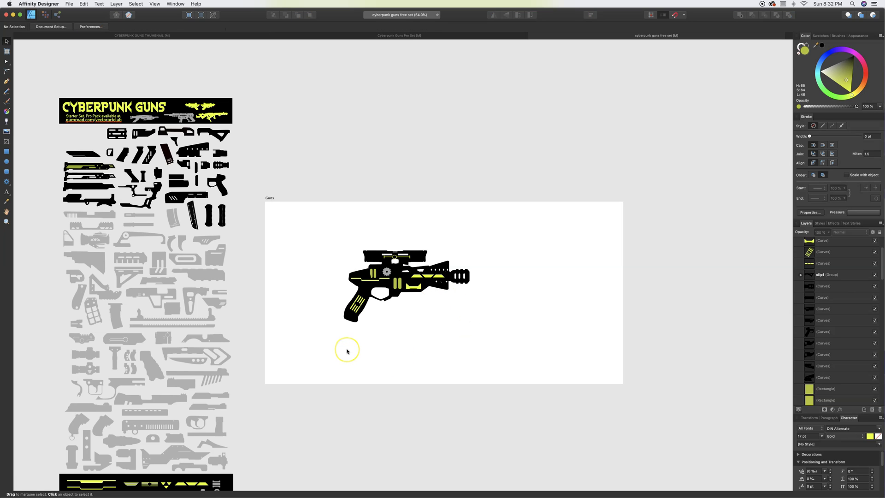
Reshape the edge curve of the grip piece so it no longer covers the rear pair of yellow slots
scroll(372, 280, "up", 10)
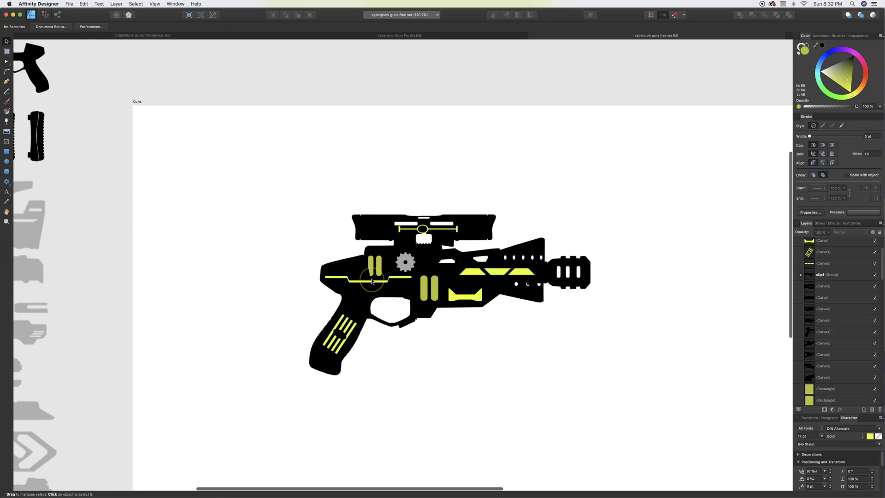
scroll(371, 280, "up", 3)
left_click(346, 266)
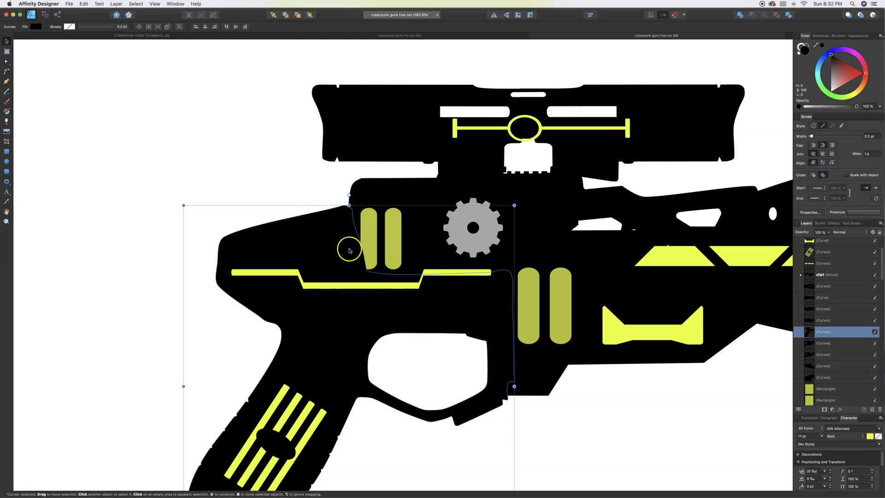
left_click(6, 63)
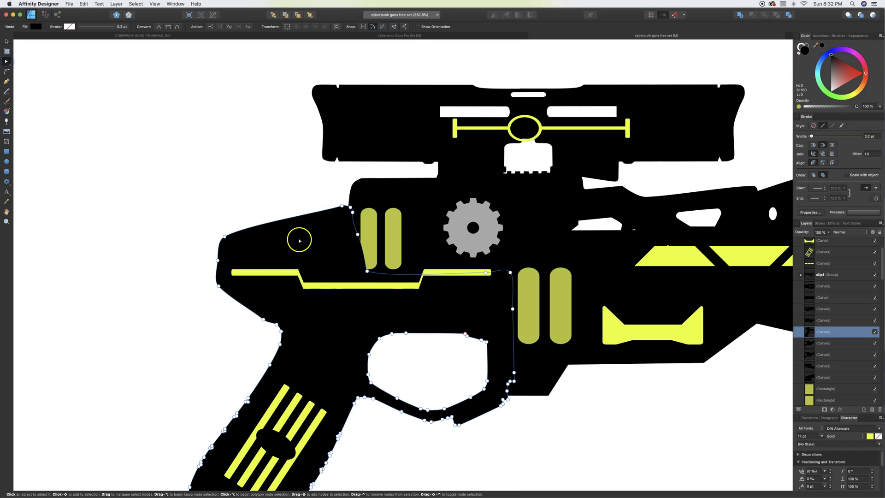
left_click_drag(358, 235, 354, 240)
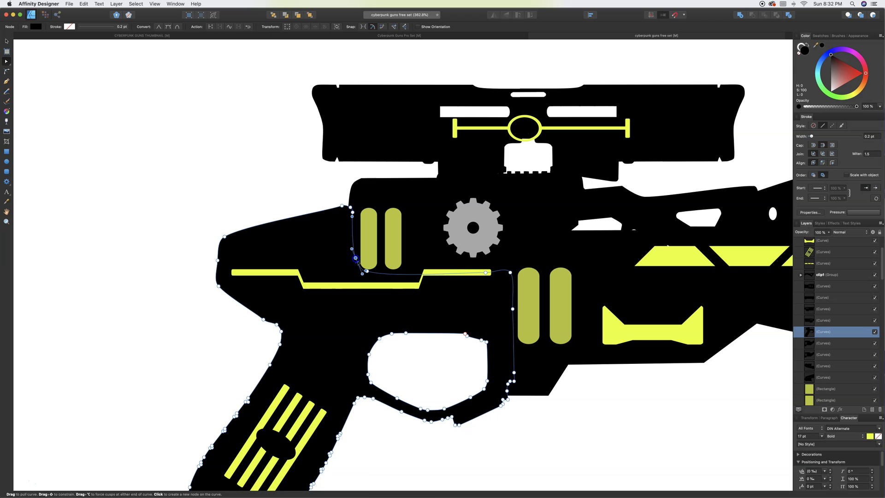
left_click(286, 154)
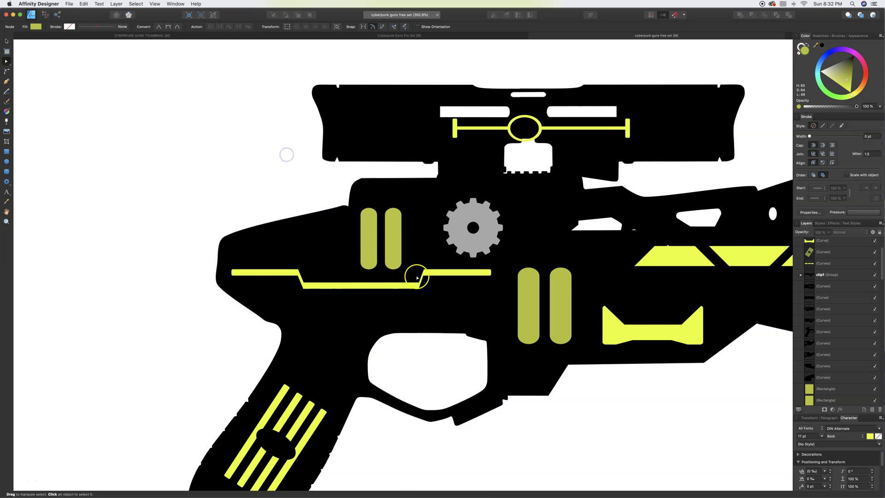
Reshape the upper edge of the rear body to fill the notch, making a straight slope up to the scope mount
scroll(421, 277, "down", 5)
scroll(421, 277, "up", 4)
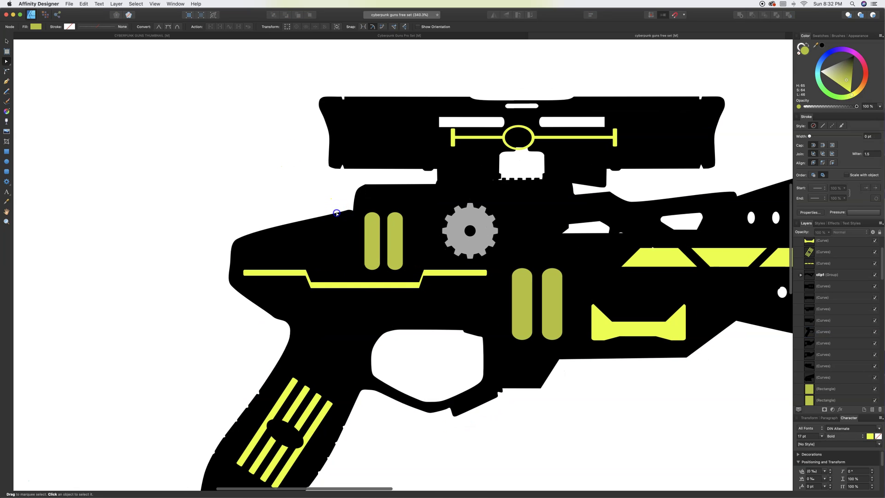
left_click(337, 213)
left_click_drag(353, 201, 366, 184)
left_click(314, 180)
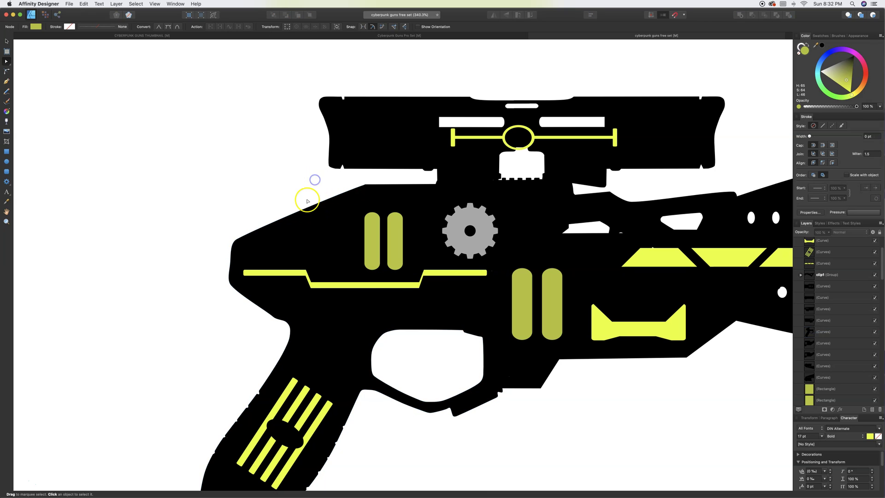
Delete the nodes of the two holes nearest the muzzle in the lower barrel piece
scroll(288, 194, "down", 5)
scroll(507, 285, "up", 5)
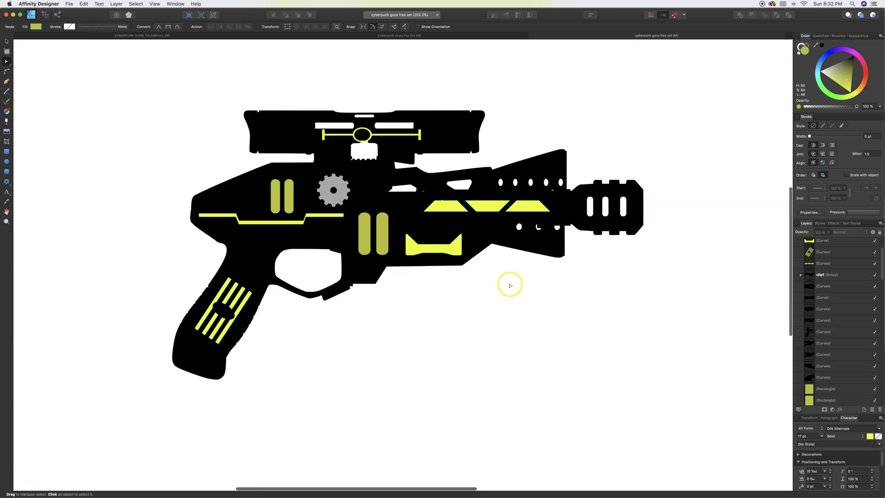
left_click(572, 238)
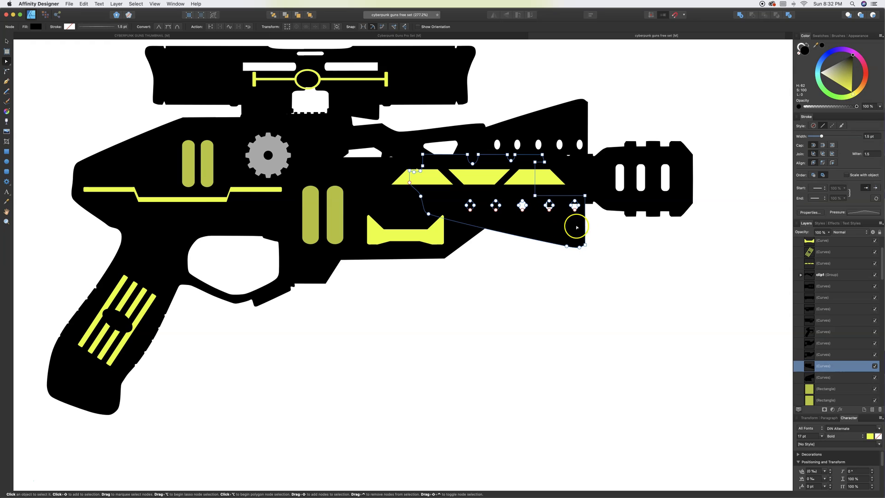
left_click_drag(575, 227, 541, 199)
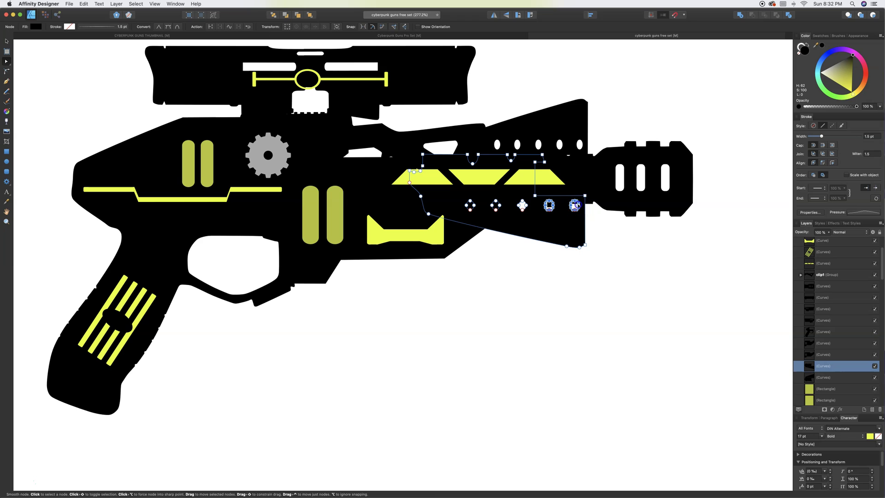
key("Delete")
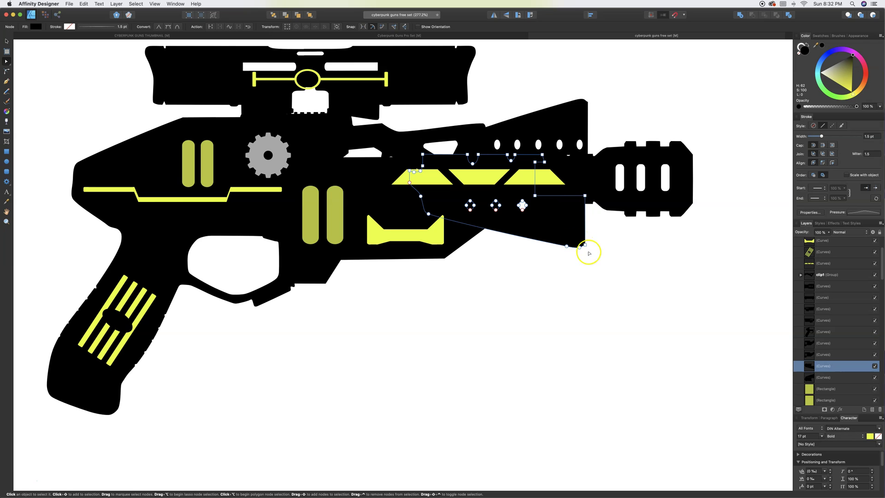
left_click(603, 279)
Examine the decorated gun up close and as a whole beside the asset set
scroll(601, 286, "down", 7)
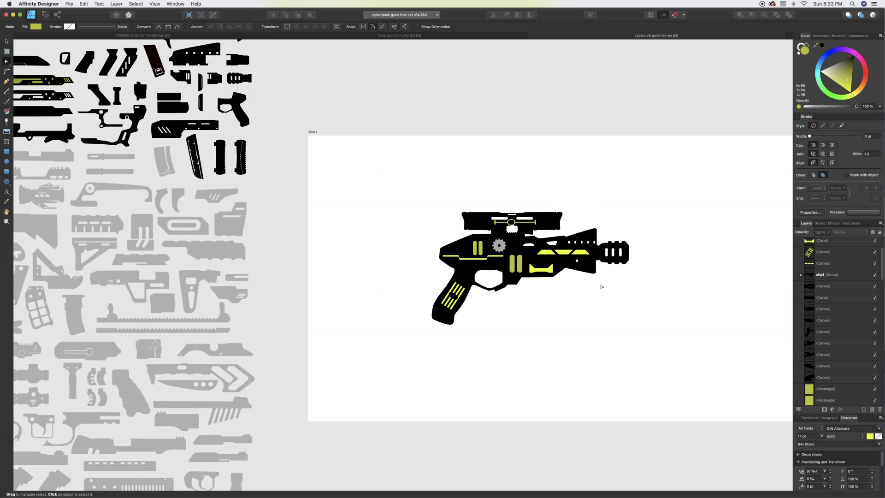
scroll(601, 287, "up", 5)
left_click(516, 254)
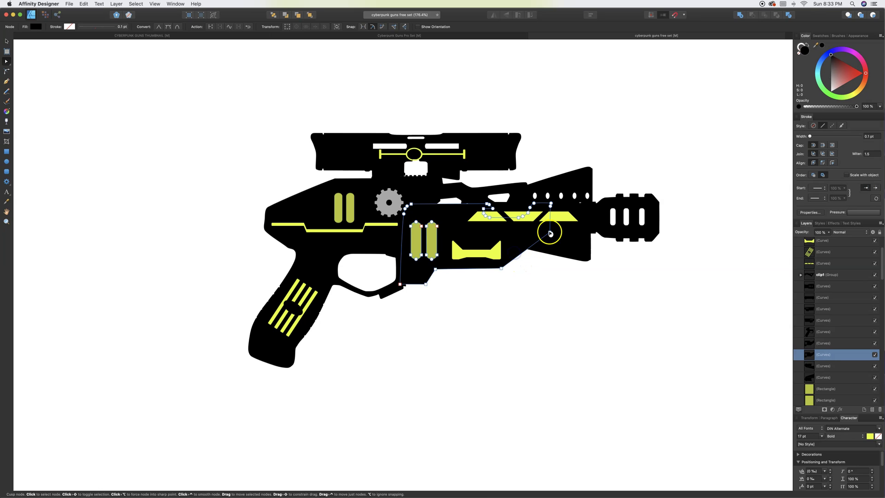
left_click(529, 313)
scroll(529, 316, "down", 4)
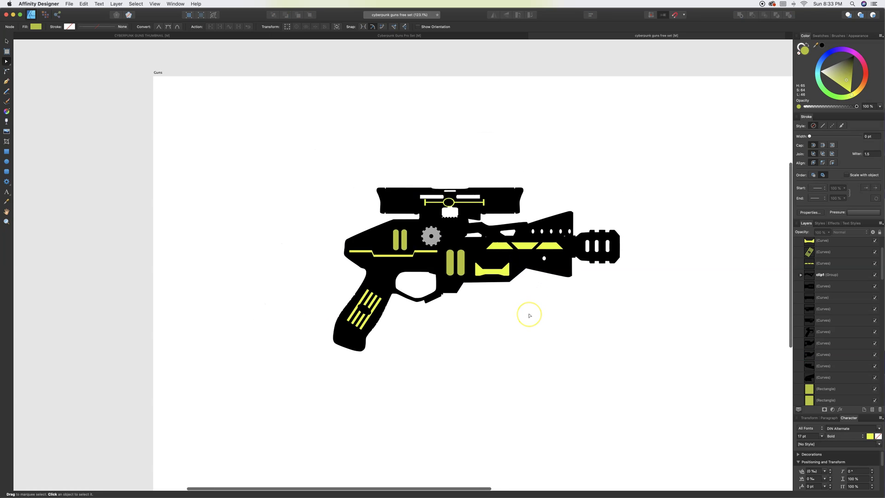
scroll(530, 316, "right", 2)
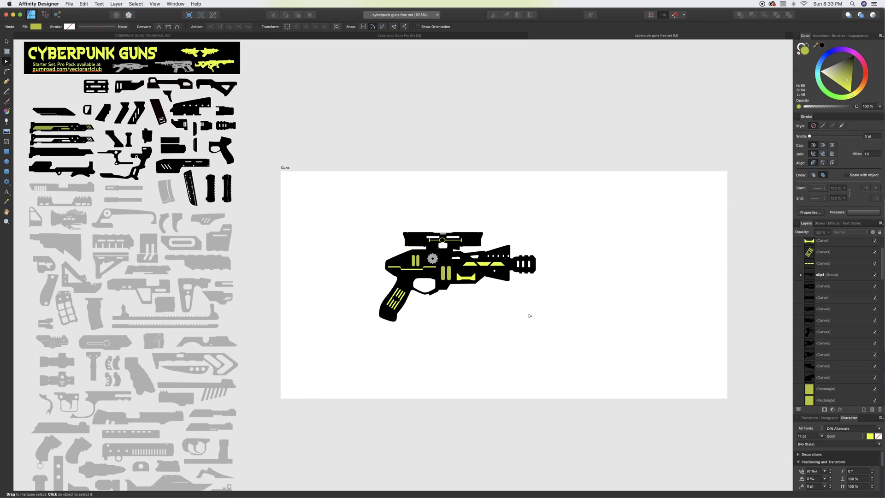
left_click(502, 316)
scroll(502, 316, "down", 2)
scroll(502, 316, "down", 1)
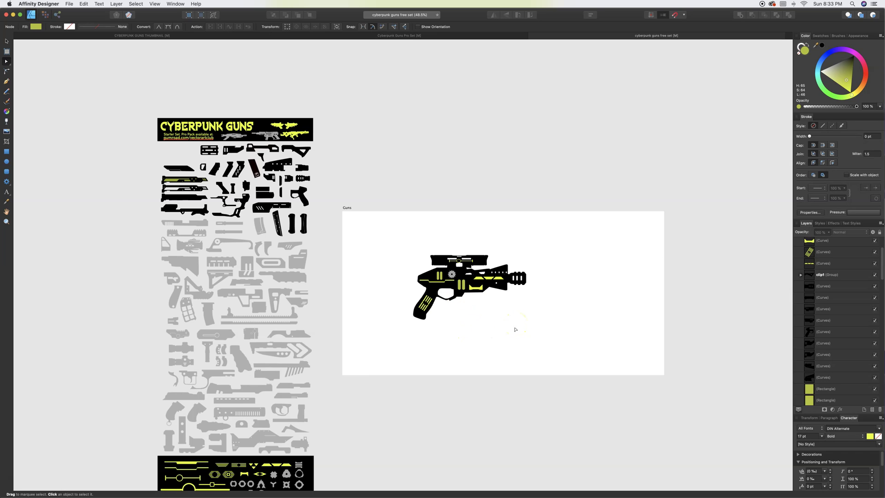
scroll(501, 340, "down", 4)
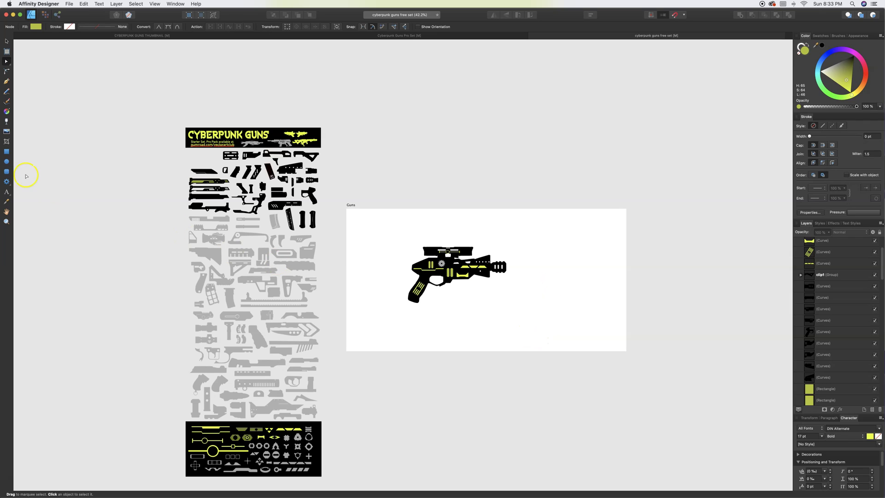
Draw a tall rectangle on the artboard, beyond and below the gun's muzzle, and fill it with black
left_click(6, 152)
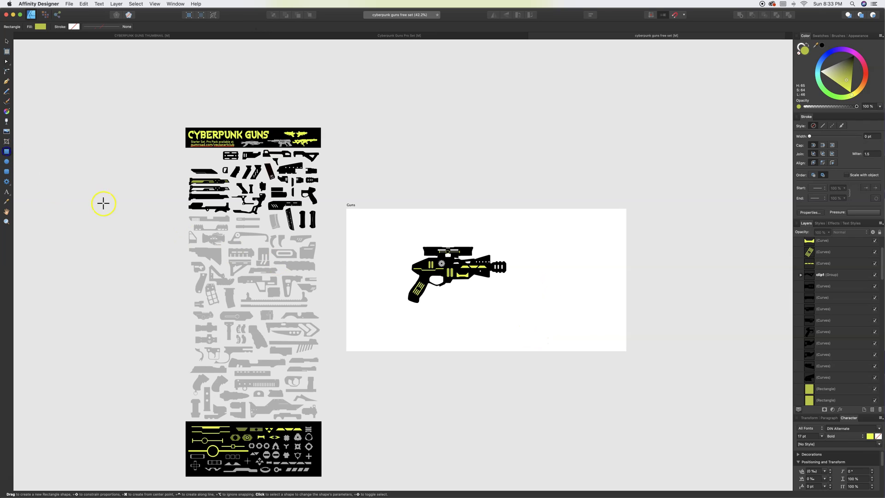
left_click_drag(534, 278, 557, 336)
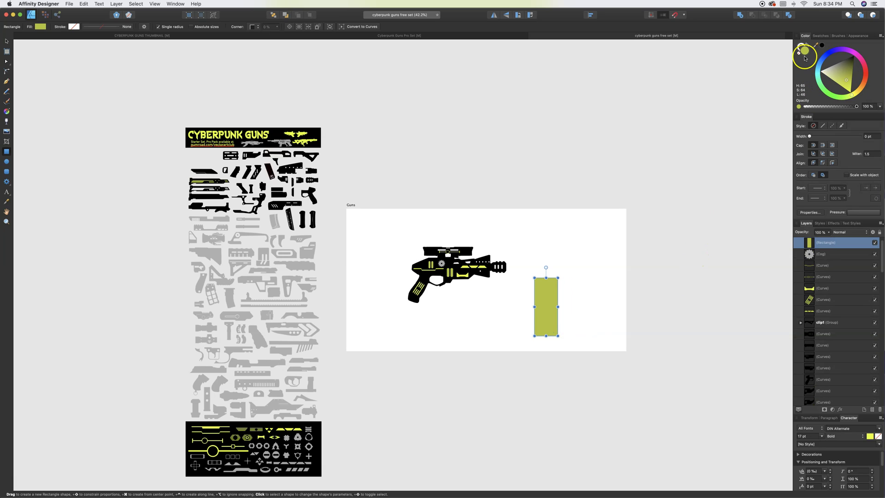
left_click(822, 46)
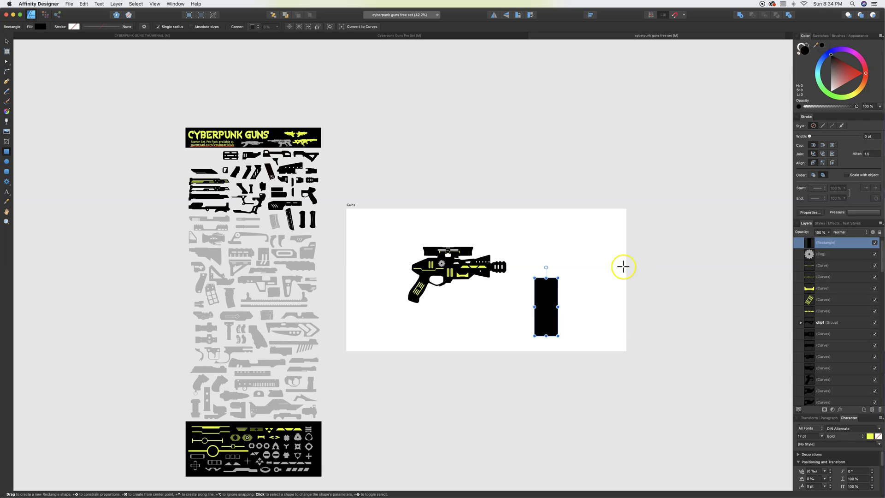
Draw a long thin vertical rounded rectangle over the black rectangle, extending above it, and fill it with olive yellow
left_click(7, 173)
left_click_drag(537, 247, 540, 325)
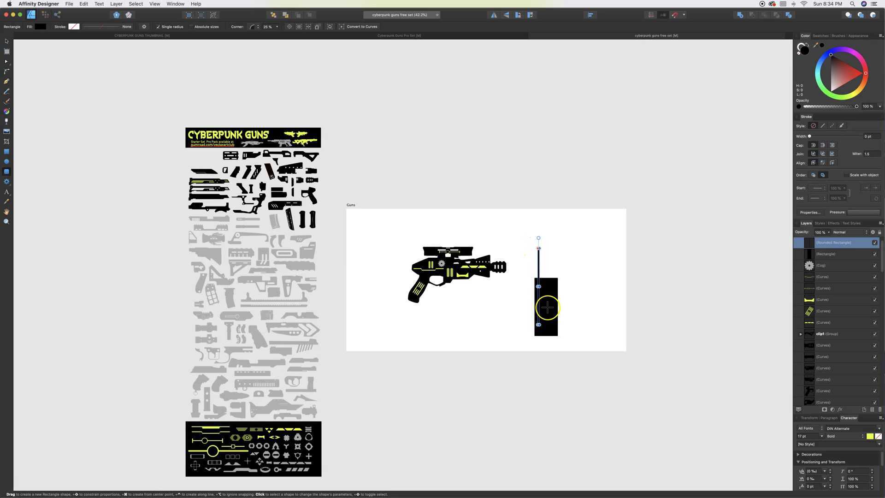
scroll(545, 307, "up", 2)
scroll(544, 308, "up", 5)
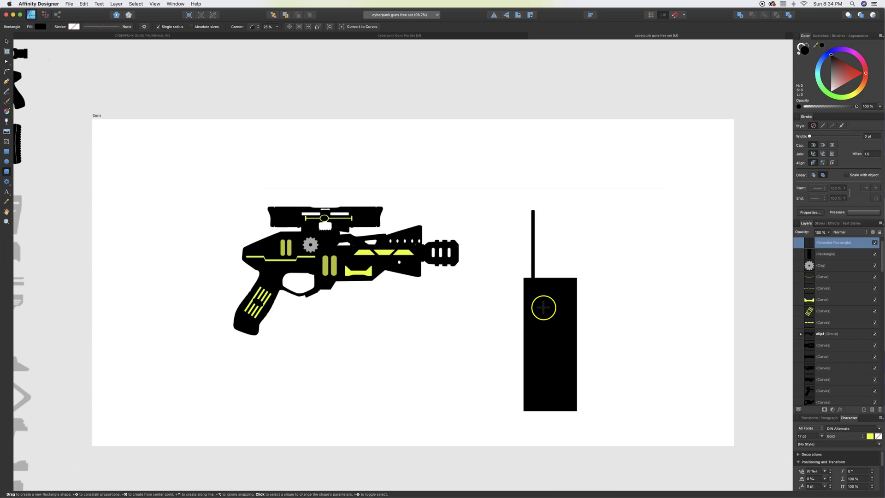
left_click(844, 77)
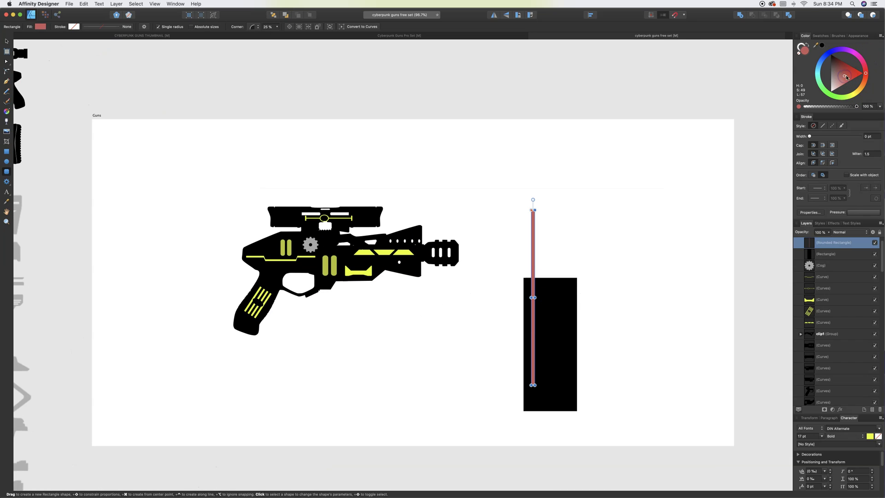
left_click(851, 94)
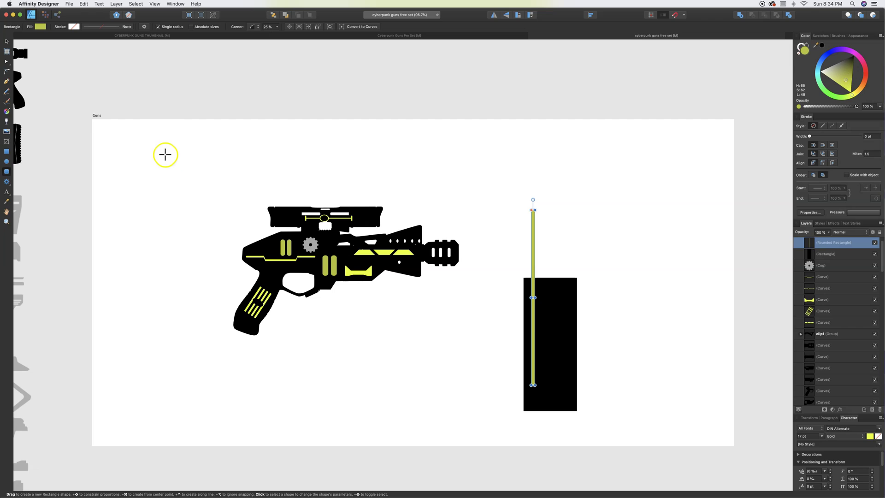
left_click(7, 42)
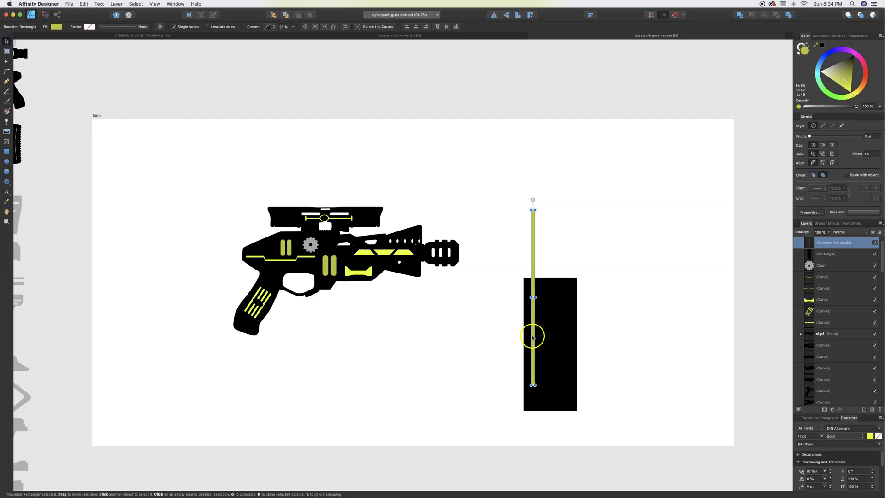
Duplicate the thin olive bar three times side by side over the black rectangle and space all four bars evenly horizontally
left_click_drag(533, 337, 542, 336)
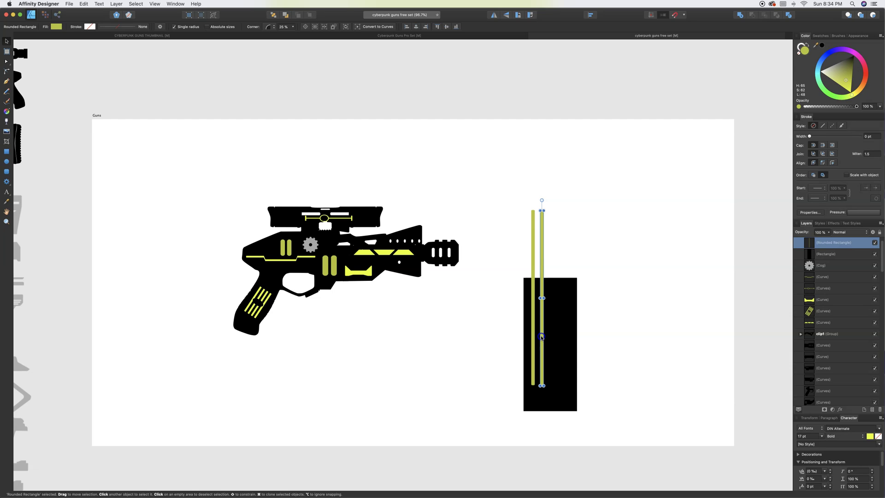
left_click_drag(541, 337, 563, 338)
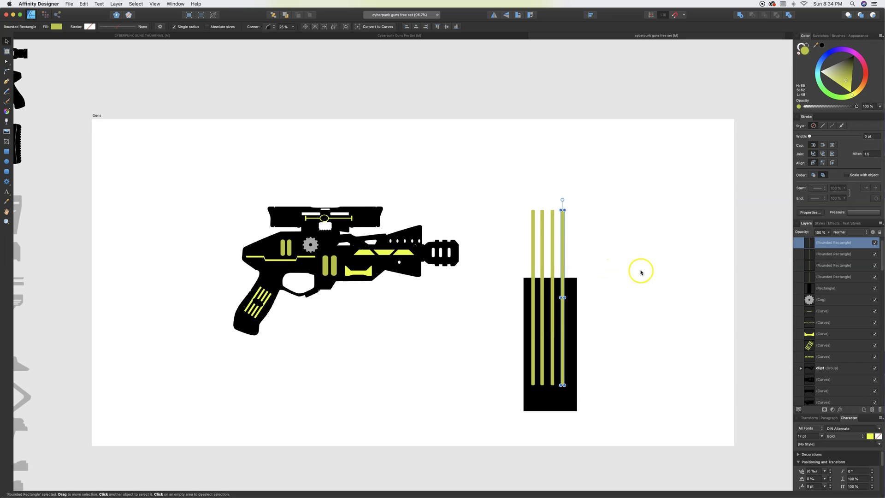
left_click(553, 252, "shift")
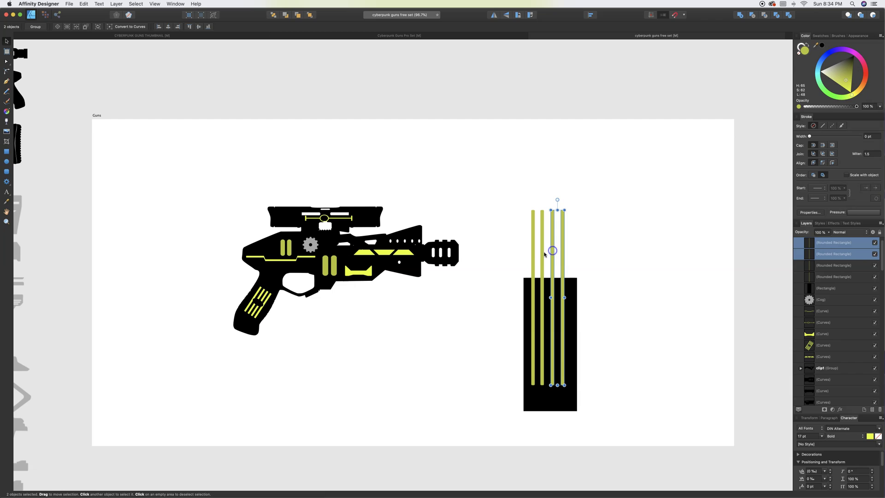
left_click(542, 251, "shift")
left_click(533, 254, "shift")
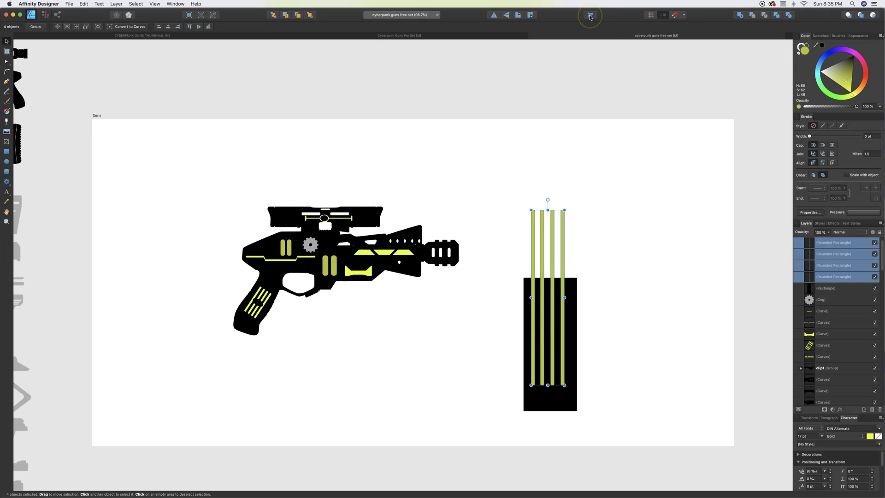
left_click(590, 15)
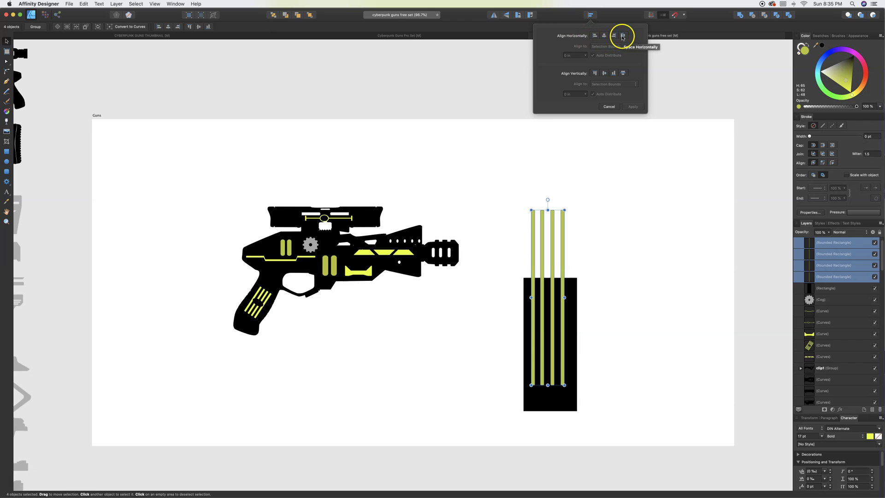
left_click(623, 37)
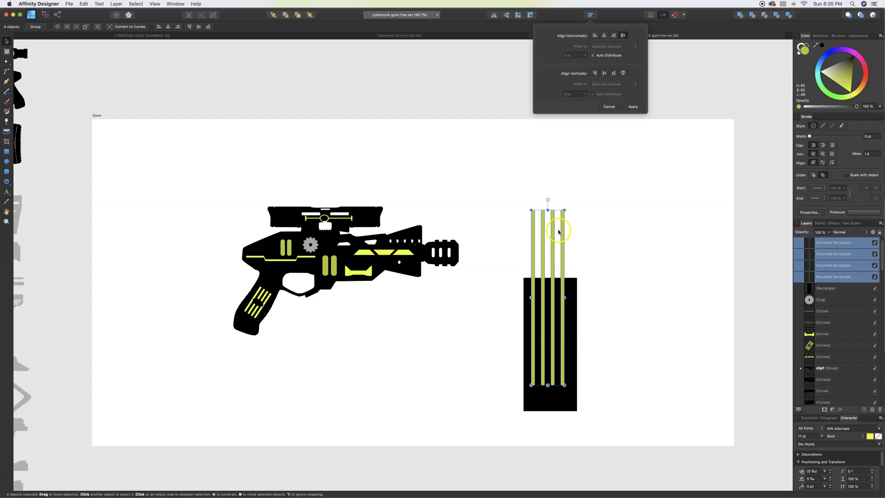
Shift the four olive bars slightly and shorten them from their upper ends to fit inside the black rectangle
left_click_drag(552, 246, 554, 246)
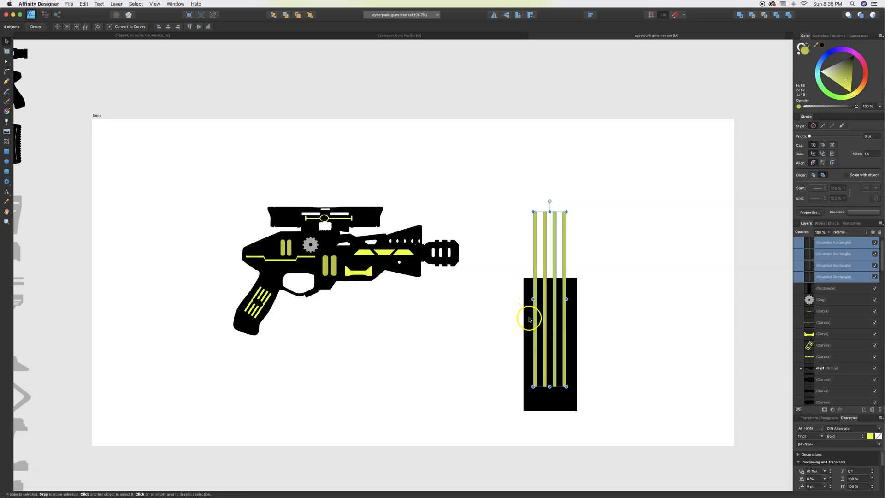
left_click_drag(550, 214, 550, 286)
left_click(618, 333)
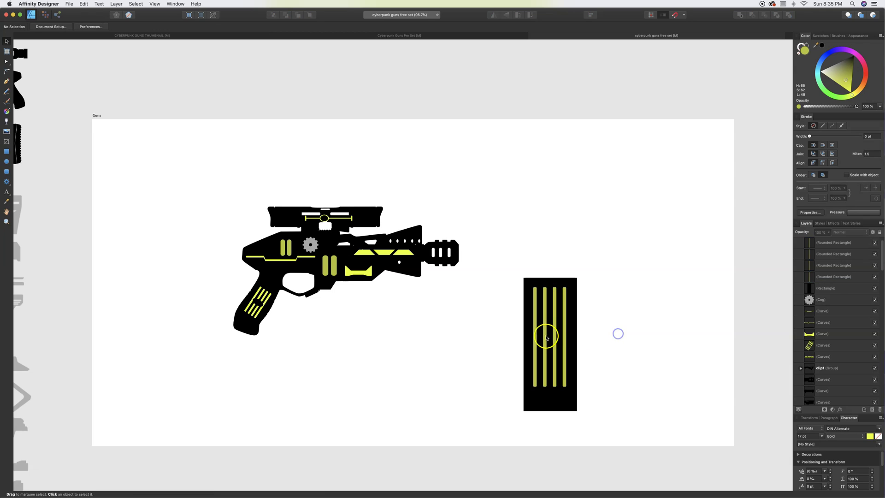
Subtract the four olive bars from the black rectangle to cut four vertical slots
left_click(535, 337)
left_click(545, 338, "shift")
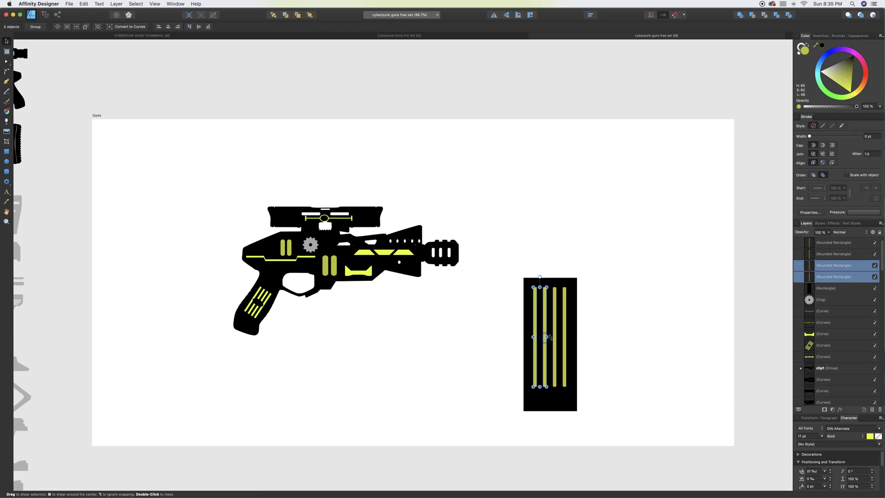
left_click(555, 337, "shift")
left_click(564, 337, "shift")
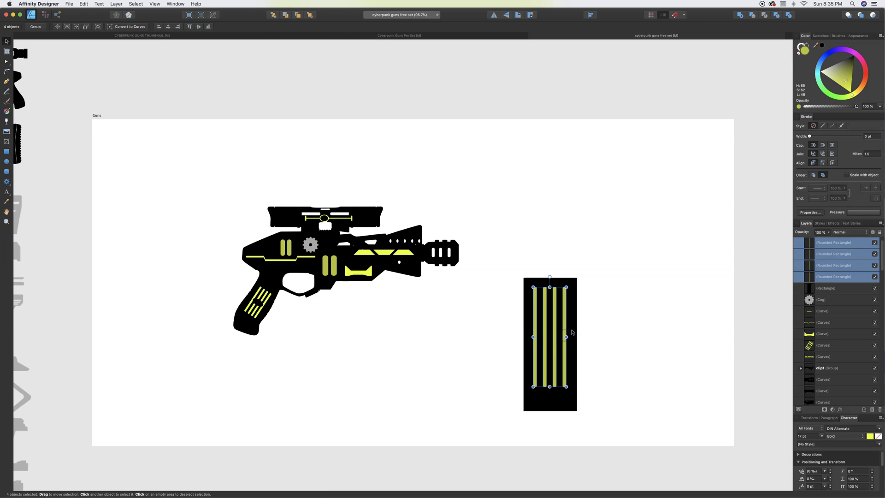
left_click(571, 332, "shift")
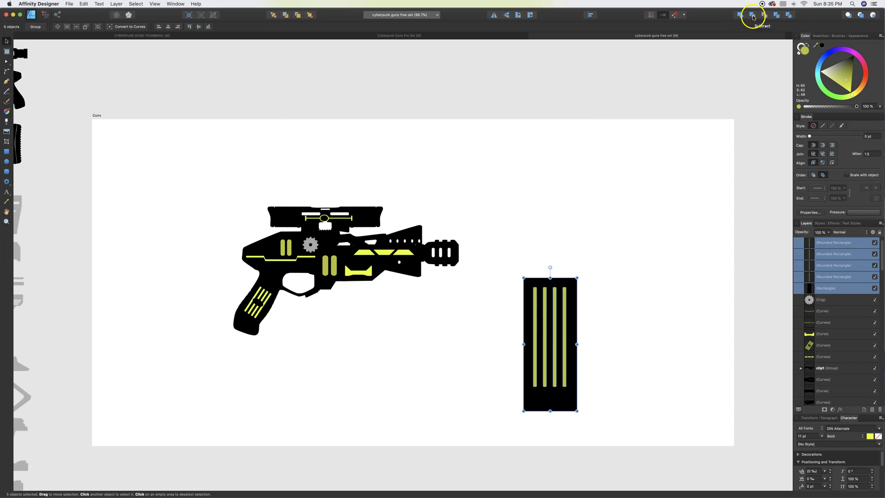
left_click(753, 16)
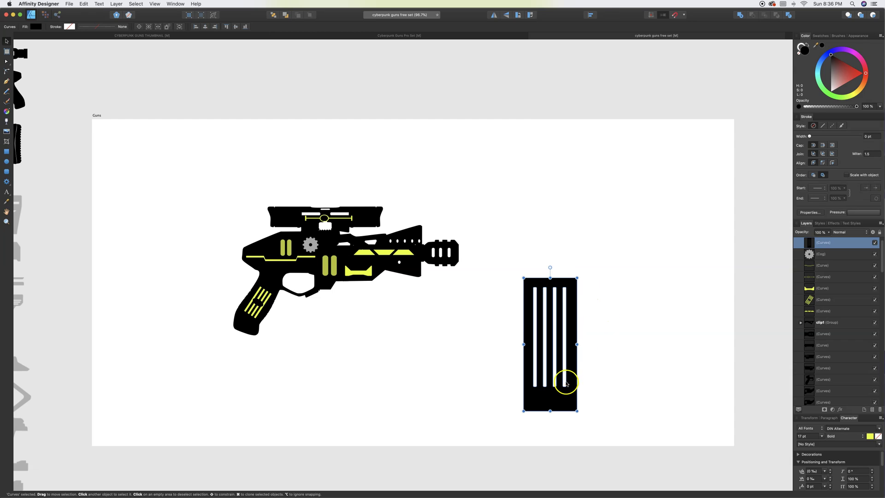
left_click(623, 324)
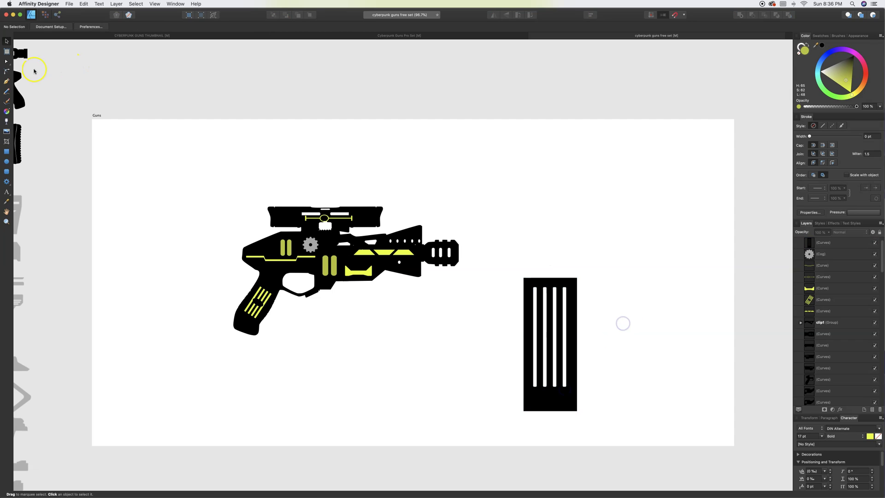
left_click(8, 63)
left_click(549, 379)
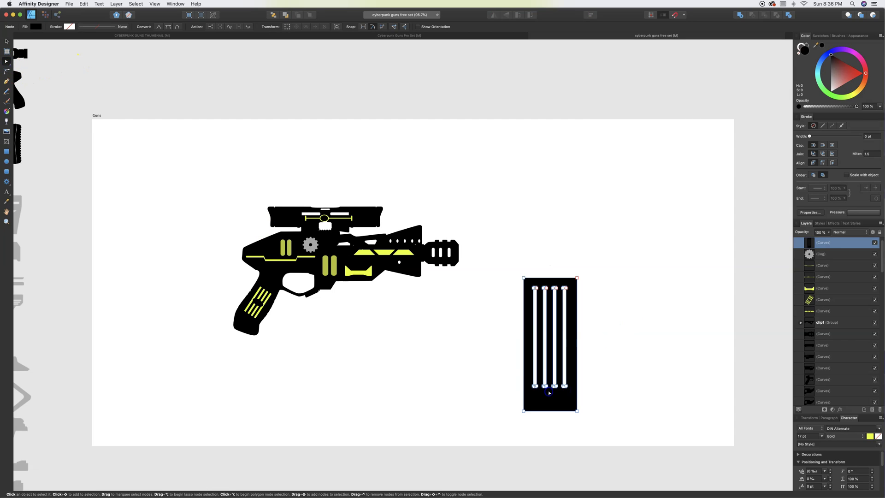
left_click(614, 330)
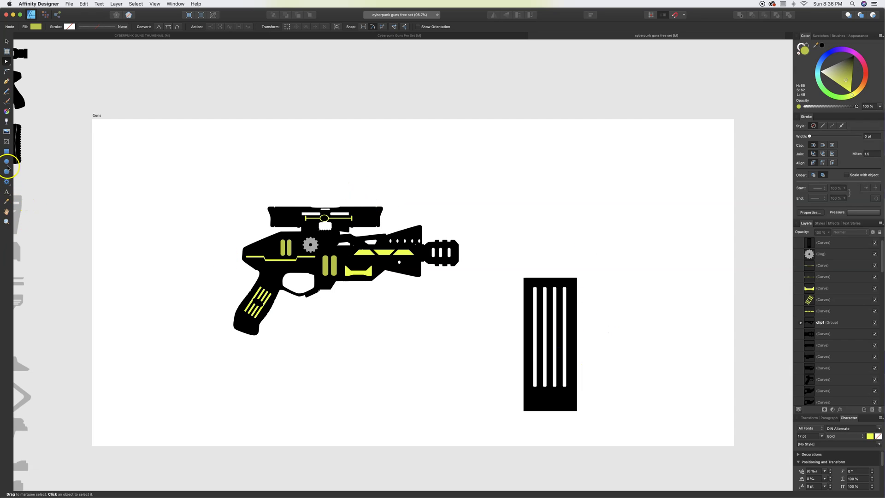
Subtract a wide rounded rectangle drawn below the slots from the black piece, and move the piece higher on the artboard
left_click(7, 173)
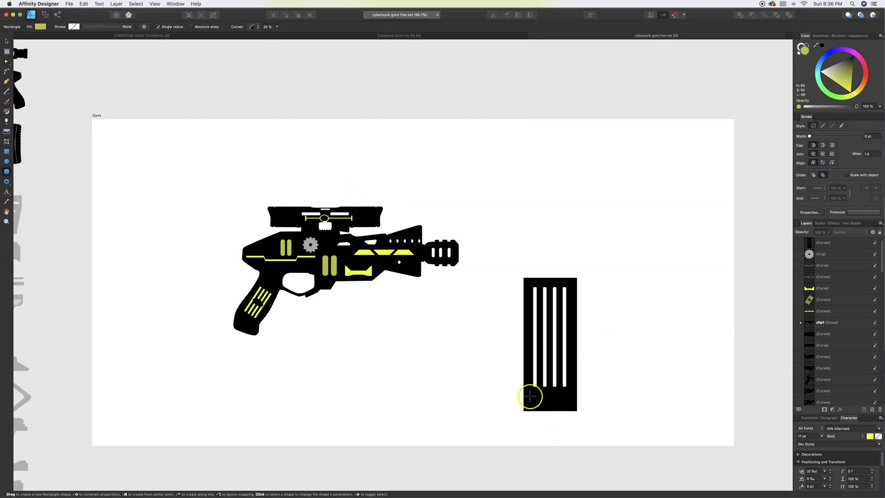
left_click_drag(533, 394, 568, 405)
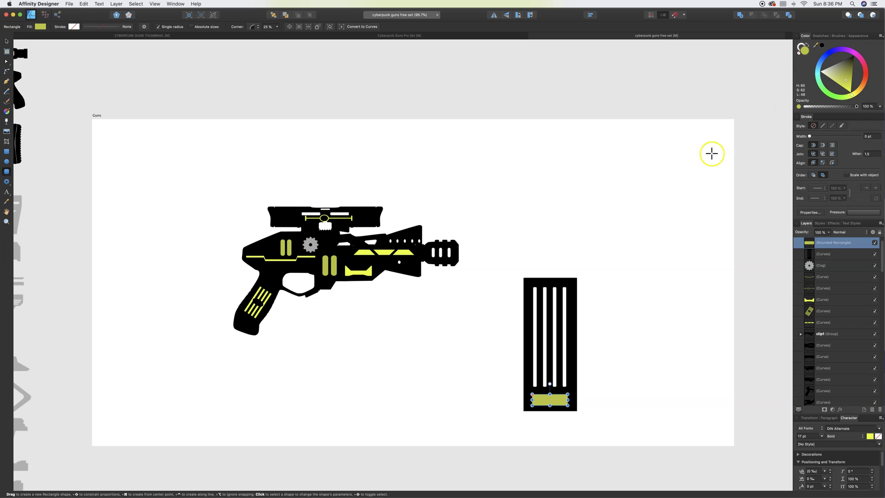
key("v")
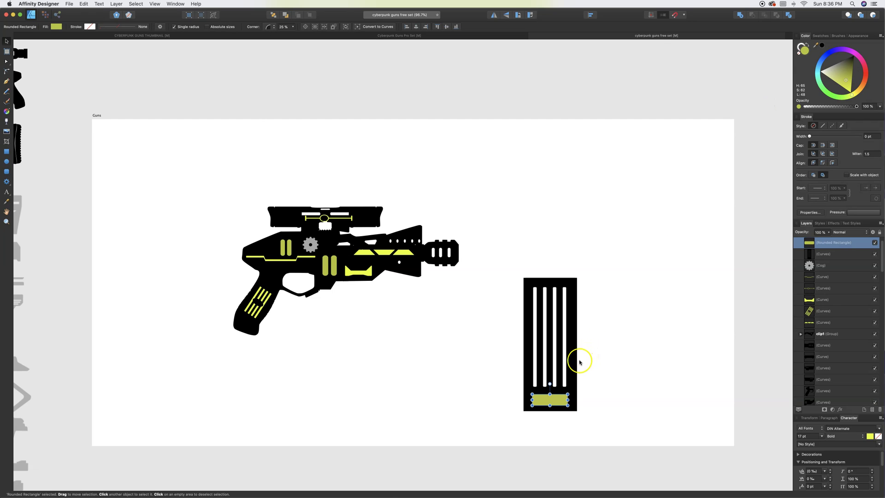
left_click(575, 361, "shift")
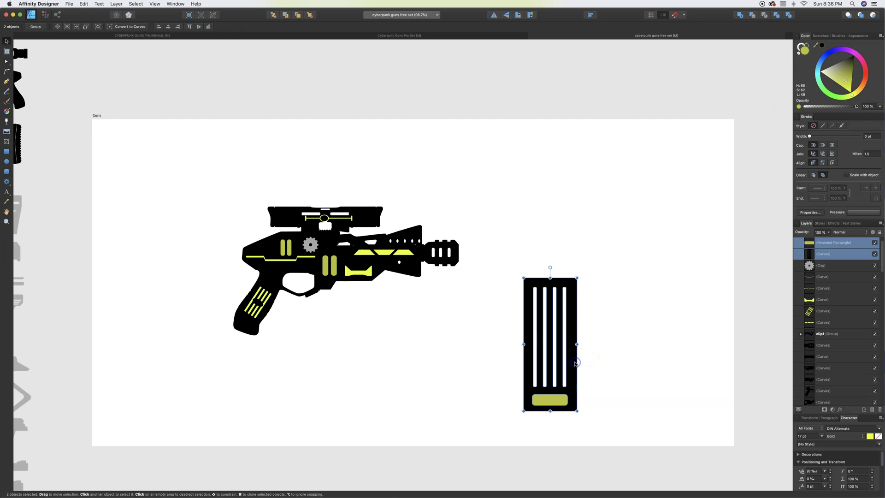
left_click(753, 16)
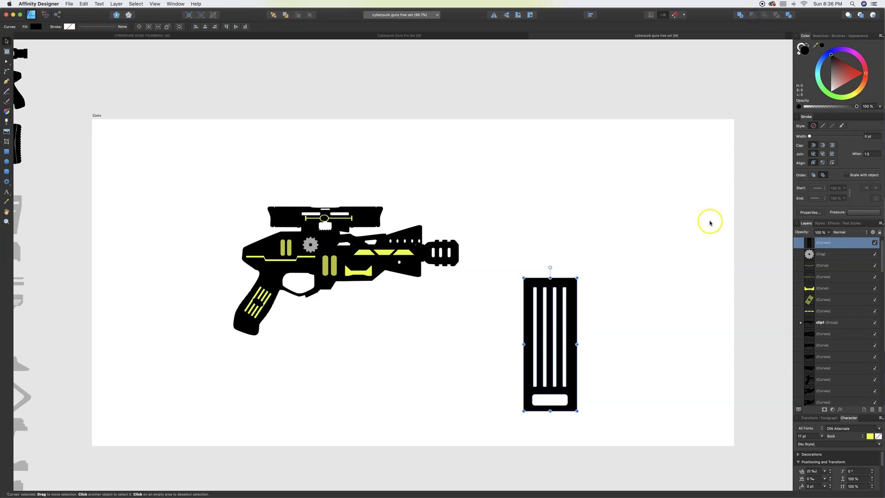
left_click_drag(574, 364, 577, 298)
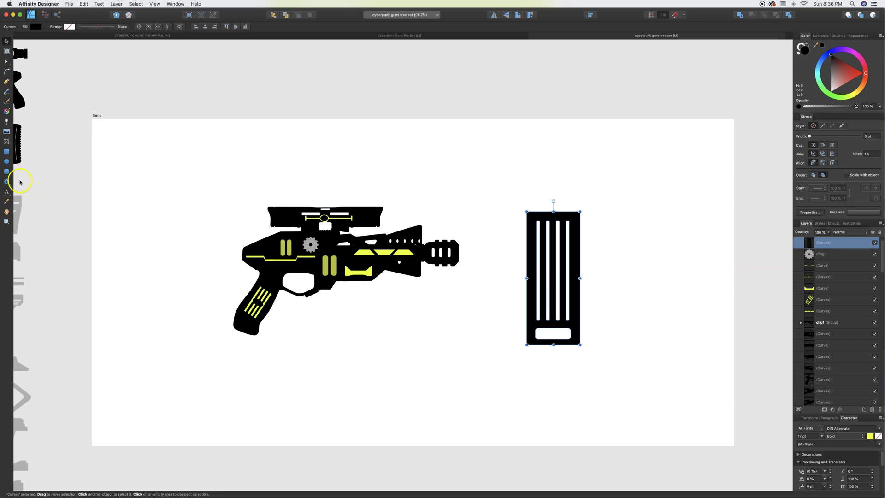
Draw a flat rounded rectangle across the slotted piece's lower edge and merge the two with Add to form a base lip
left_click(7, 173)
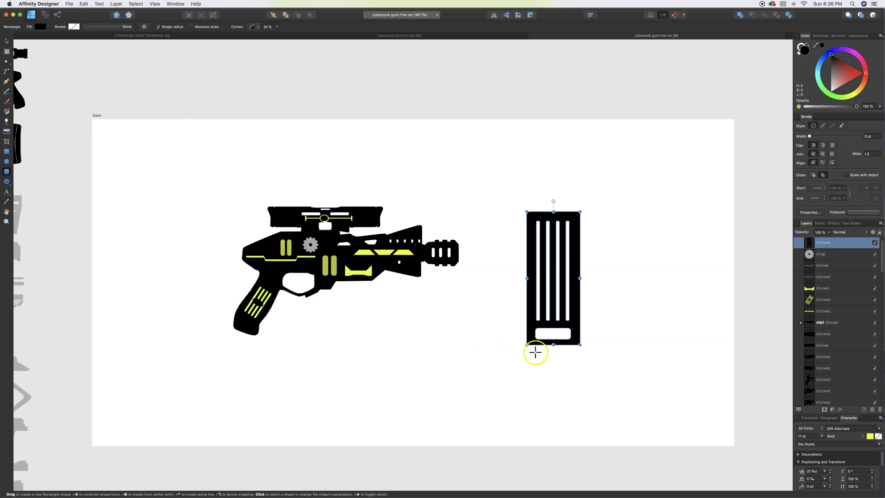
left_click_drag(533, 351, 572, 342)
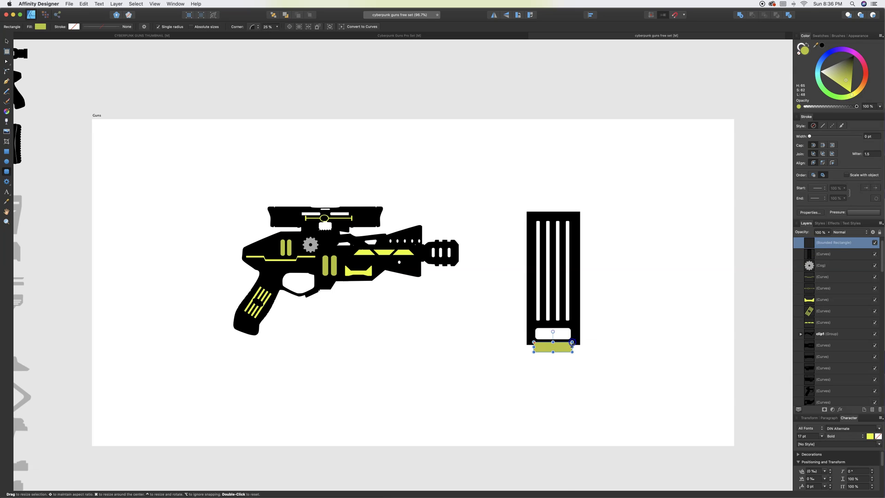
scroll(572, 342, "up", 5)
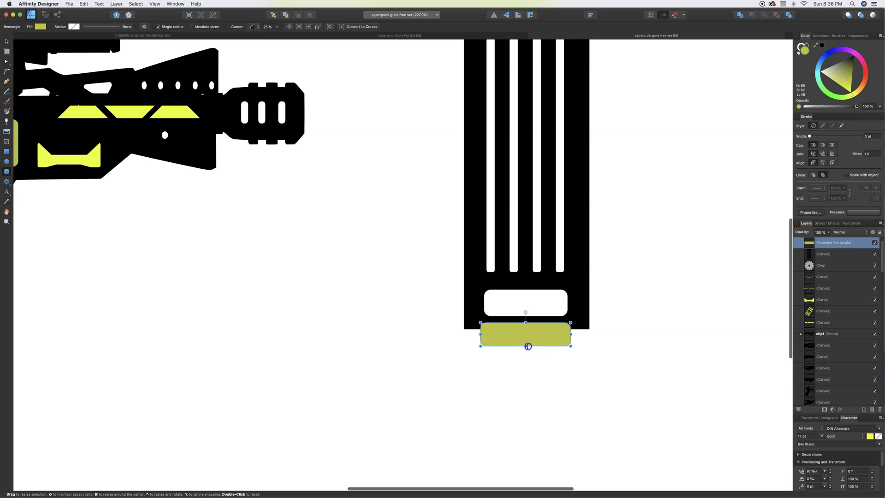
left_click_drag(528, 346, 528, 335)
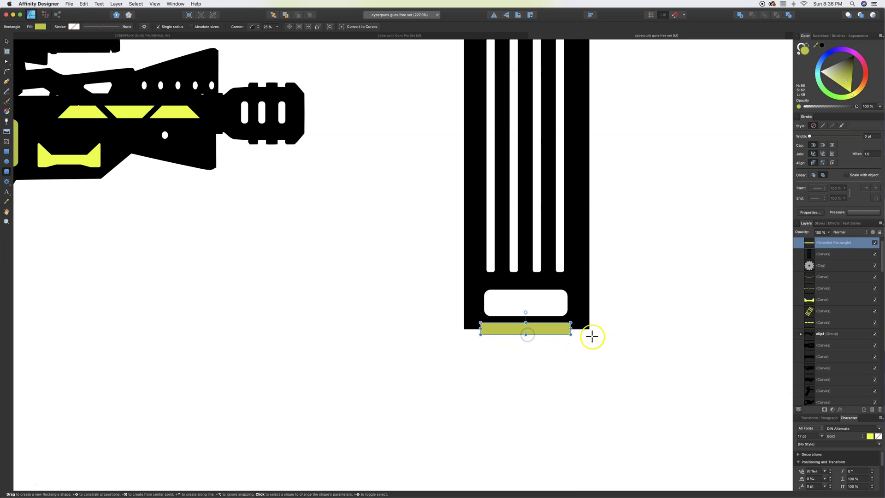
key("v")
left_click(584, 293, "shift")
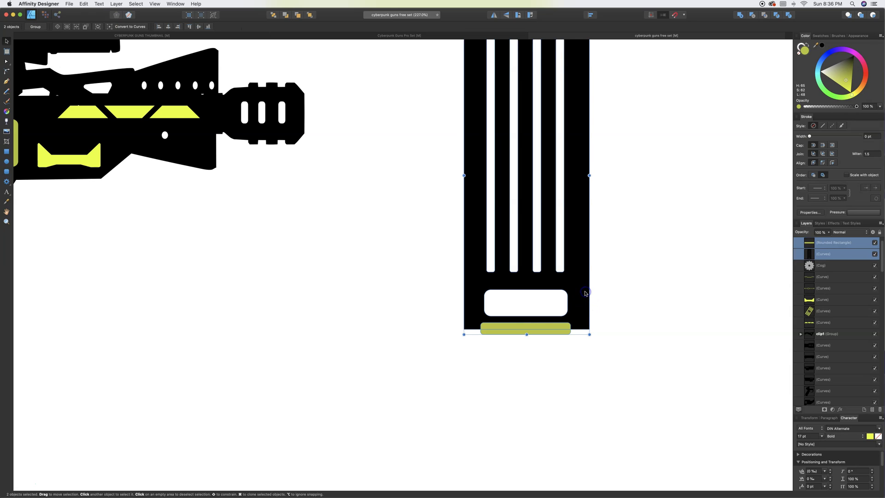
left_click(740, 15)
left_click(642, 310)
Place the slotted piece as a magazine under the gun body ahead of the trigger guard, shrinking it and tilting it forward
scroll(607, 316, "down", 3)
scroll(606, 316, "down", 3)
left_click_drag(591, 305, 575, 351)
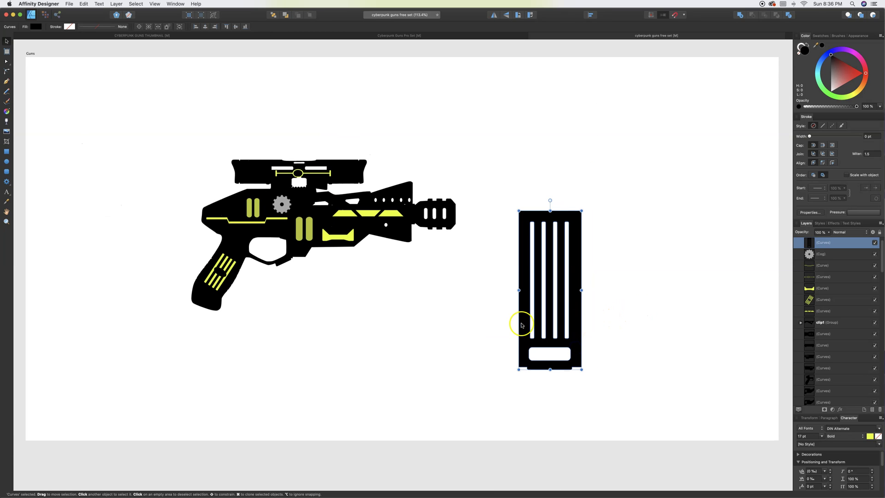
left_click_drag(579, 312, 377, 341)
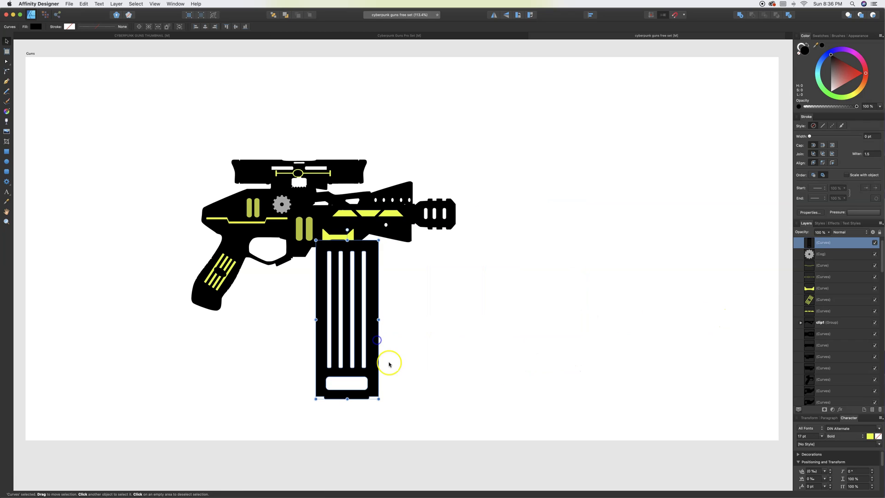
left_click_drag(379, 398, 354, 279)
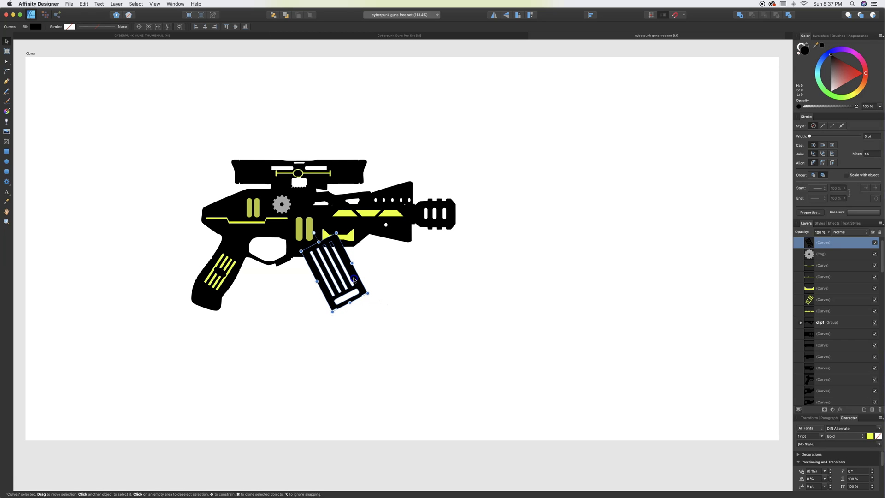
Move the magazine to the back so it sits behind the gun body
right_click(354, 279)
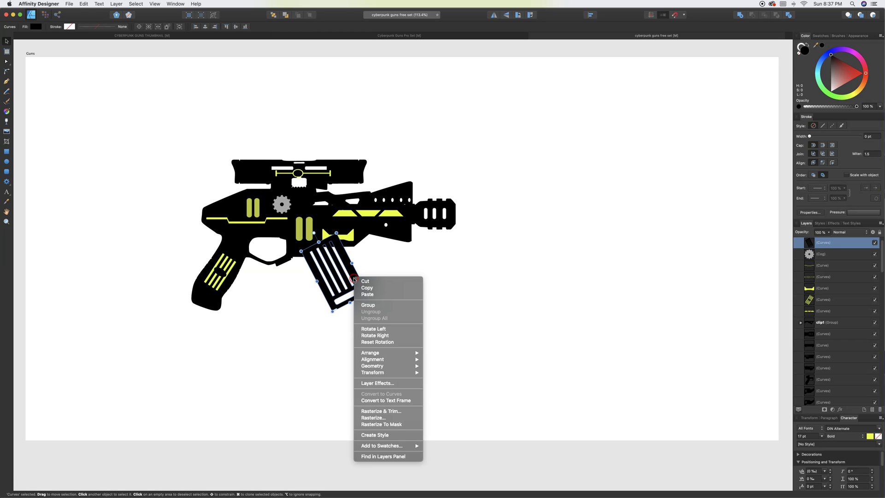
left_click(380, 353)
left_click(465, 372)
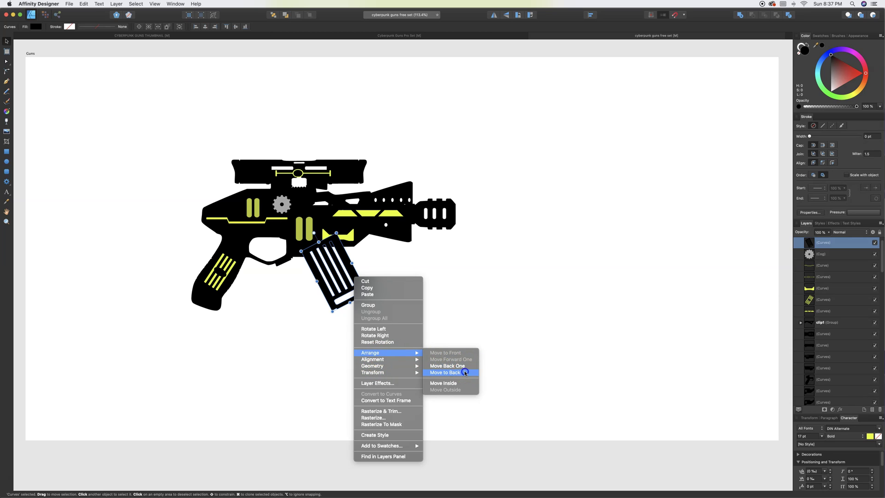
left_click(437, 316)
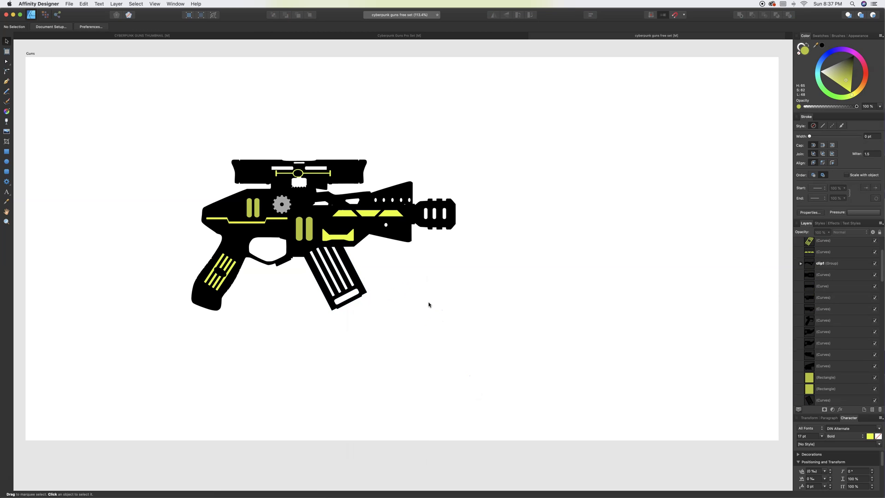
Pull the magazine off the gun into the empty artboard area beyond and below the muzzle
scroll(406, 303, "down", 5)
scroll(406, 303, "up", 2)
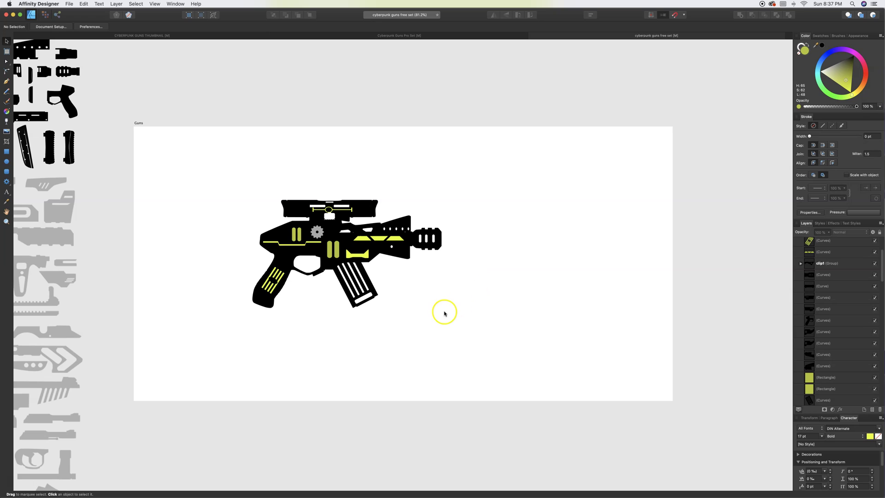
left_click(369, 283)
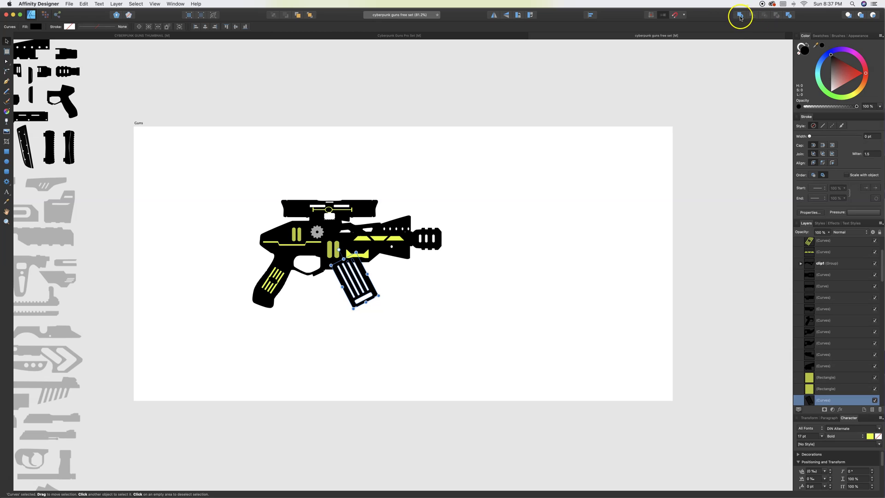
left_click_drag(372, 294, 501, 304)
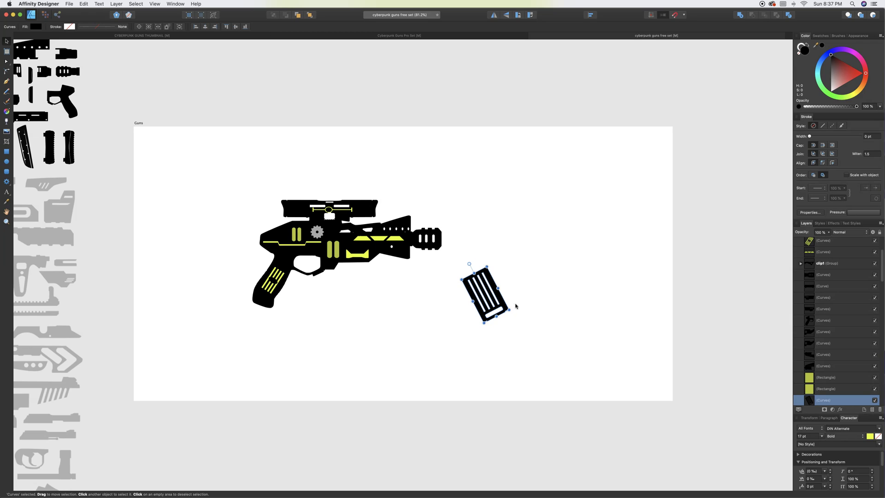
mouse_move(499, 298)
left_mouse_down()
mouse_move(533, 283)
mouse_move(512, 293)
left_mouse_up()
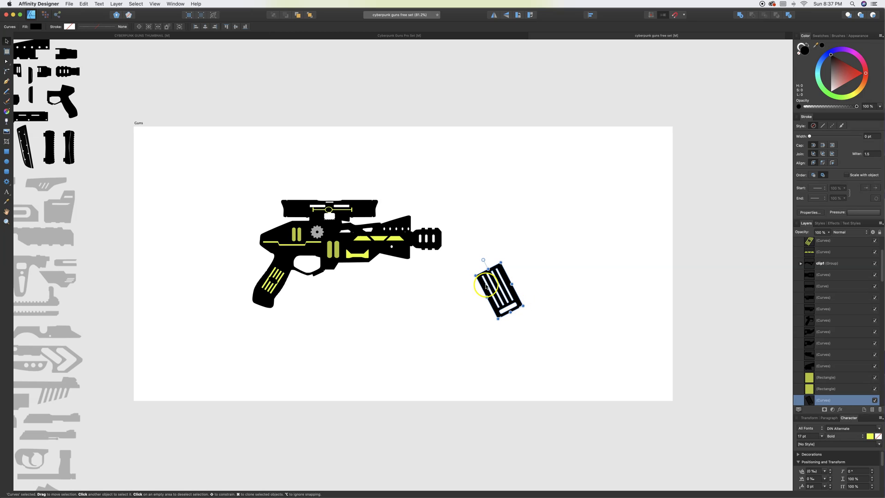
Duplicate the magazine and tuck the copy behind the gun body's upper rear edge, angled along its slope as a ridged detail
mouse_move(505, 283)
left_mouse_down()
mouse_move(466, 258)
mouse_move(436, 191)
left_mouse_up()
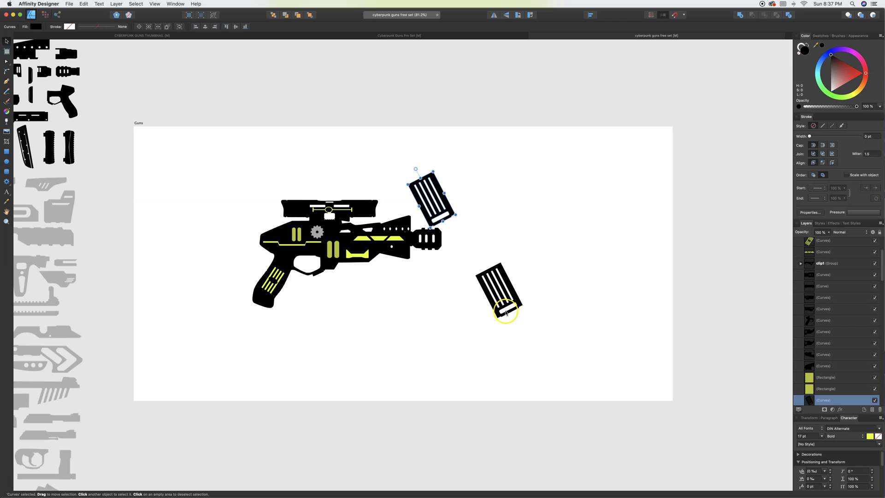
mouse_move(438, 196)
left_mouse_down()
mouse_move(349, 181)
mouse_move(247, 224)
mouse_move(249, 213)
mouse_move(268, 208)
mouse_move(267, 185)
mouse_move(281, 219)
mouse_move(288, 217)
left_mouse_up()
left_click(331, 179)
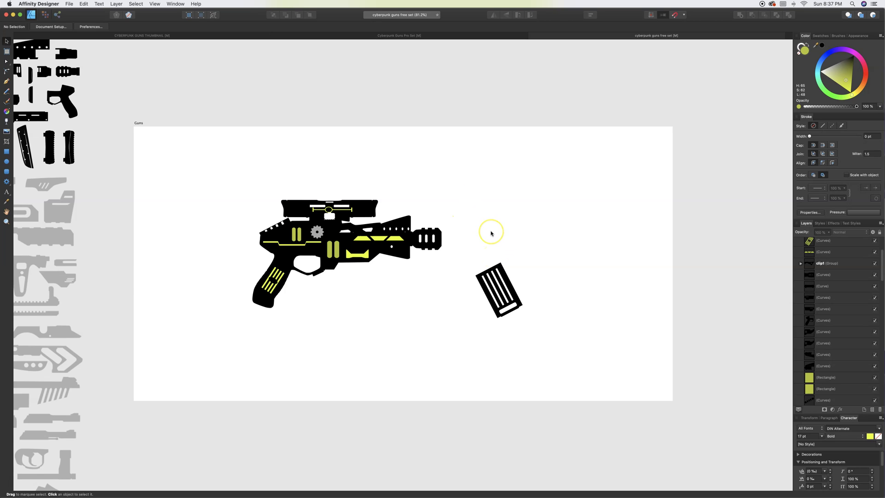
scroll(490, 231, "down", 5)
scroll(492, 232, "down", 1)
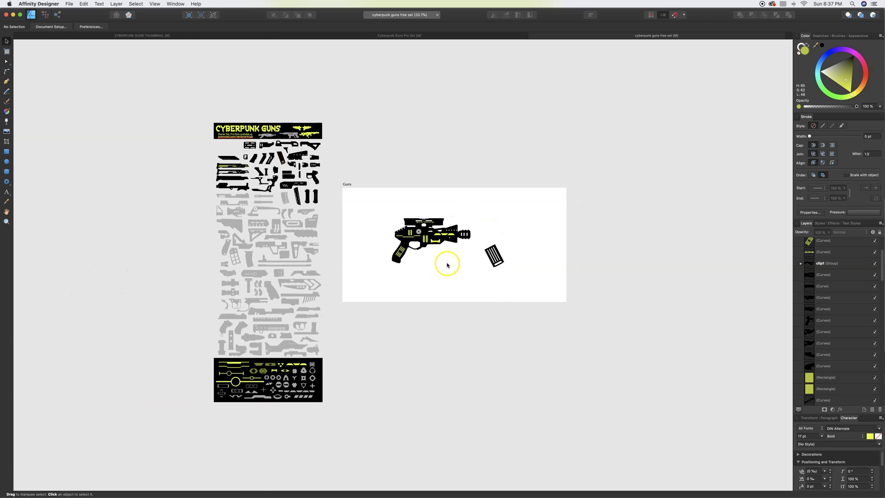